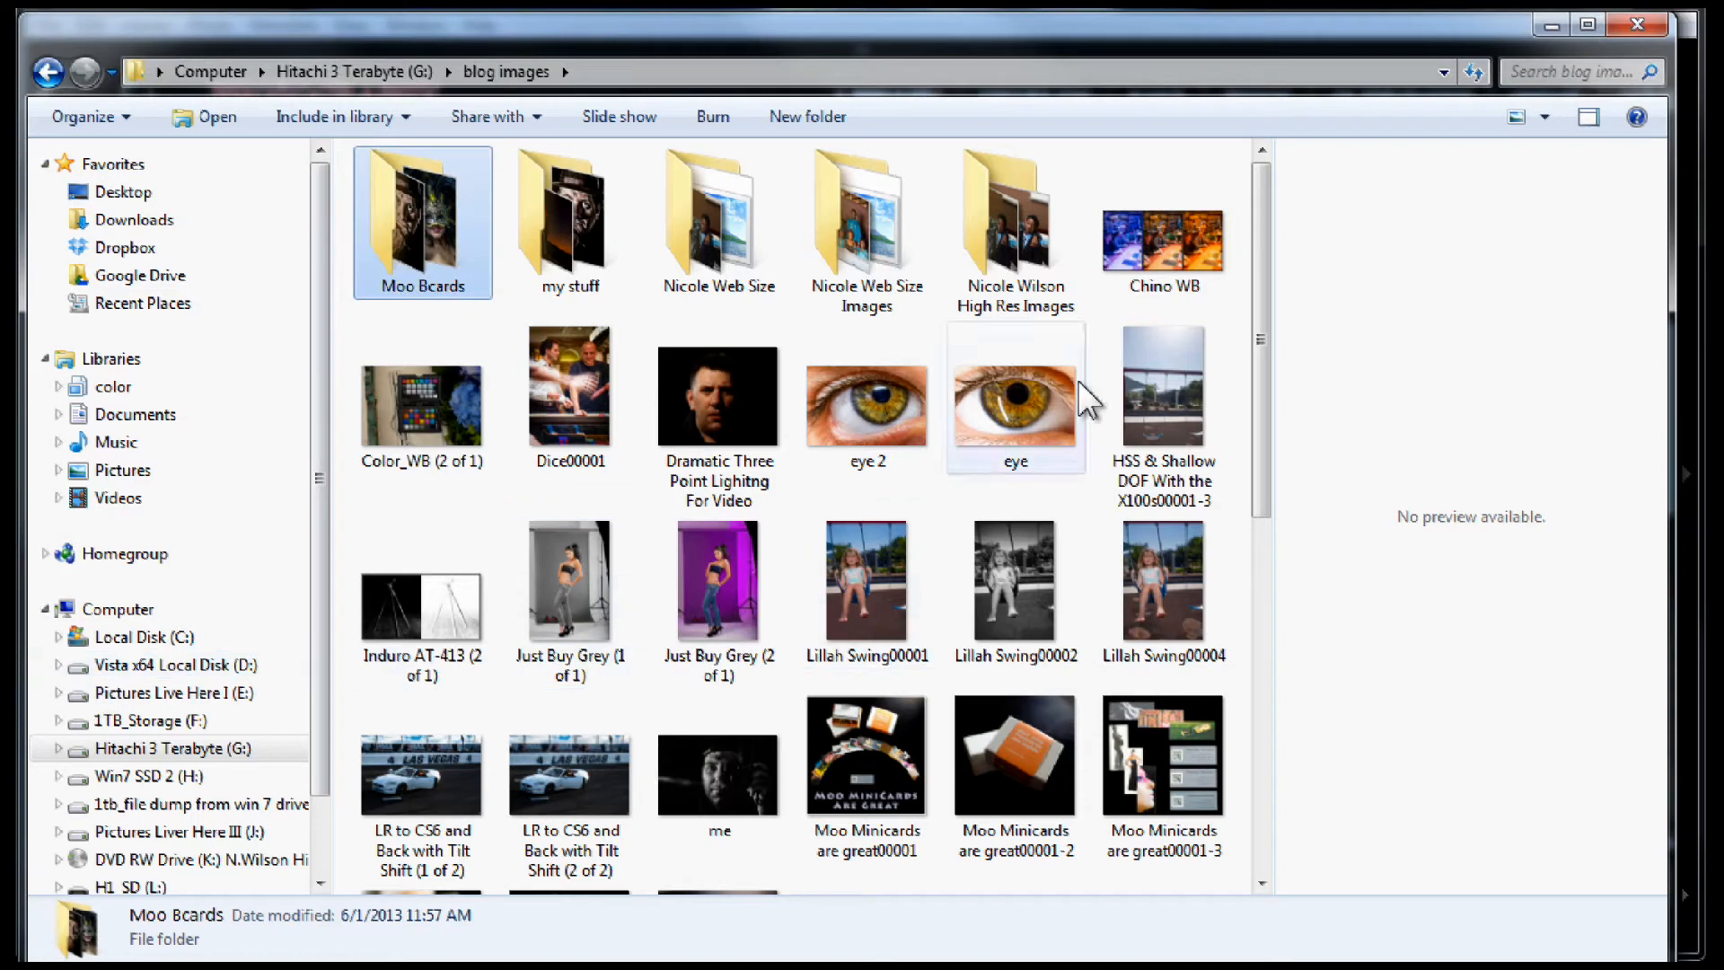
Step: Open the Moo Bcards folder inside blog images and look through its image files and their names
double_click(418, 230)
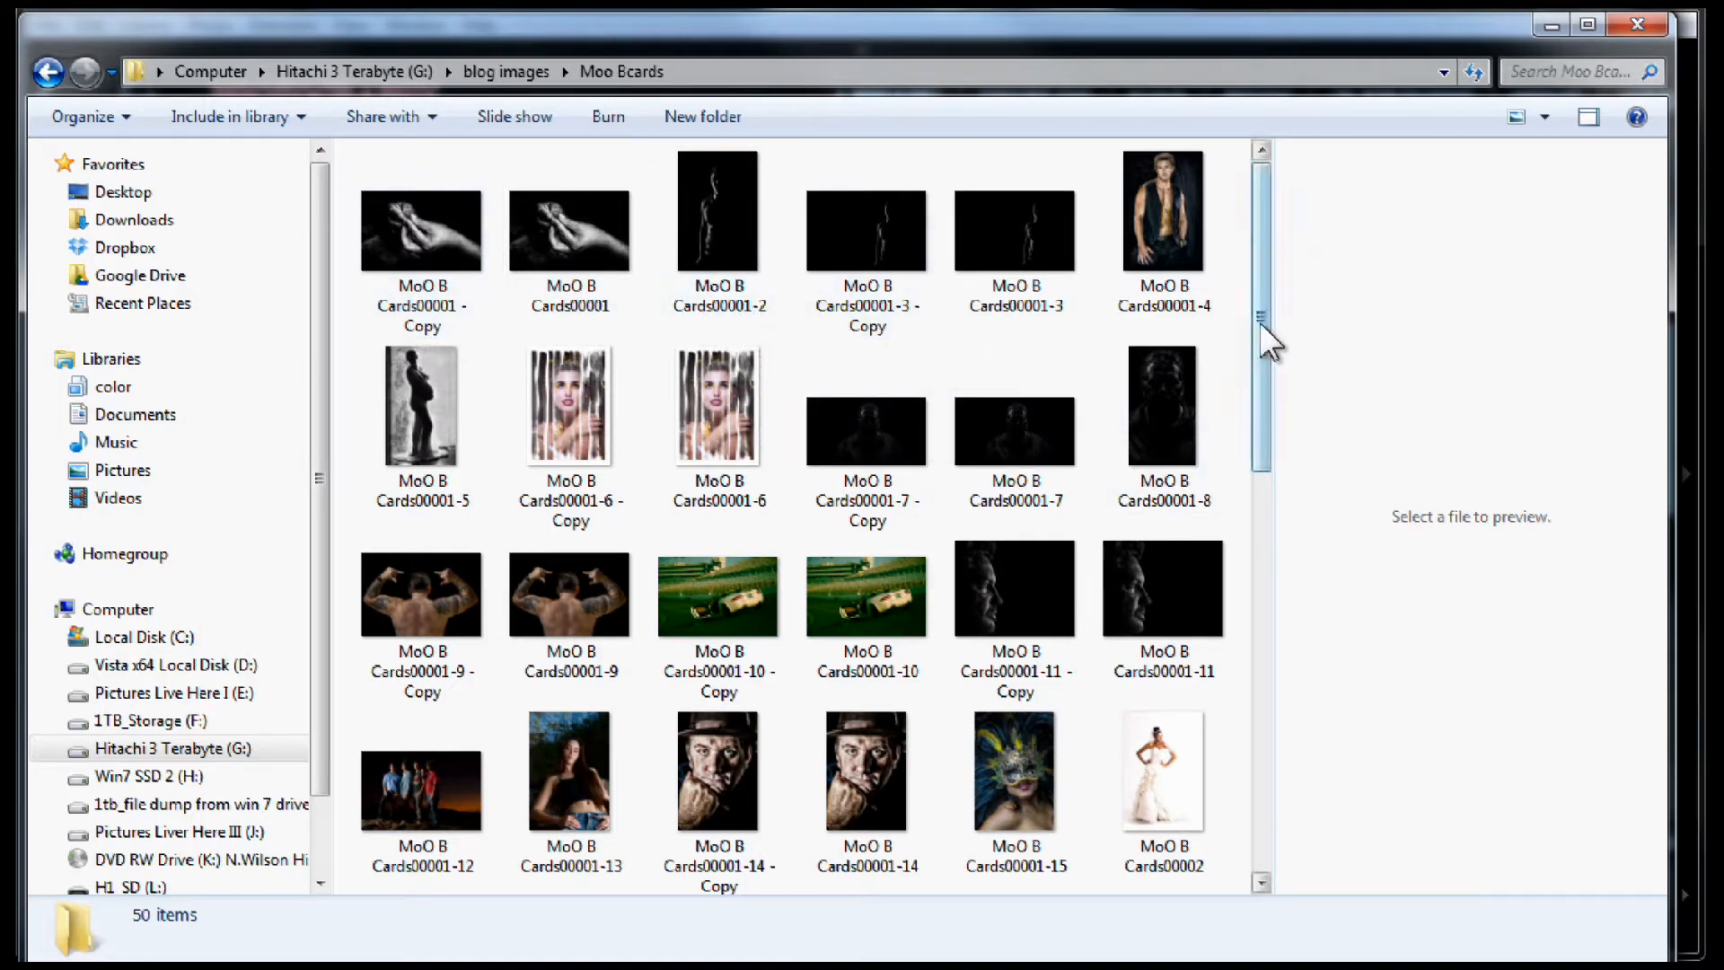
drag(1260, 322, 1231, 603)
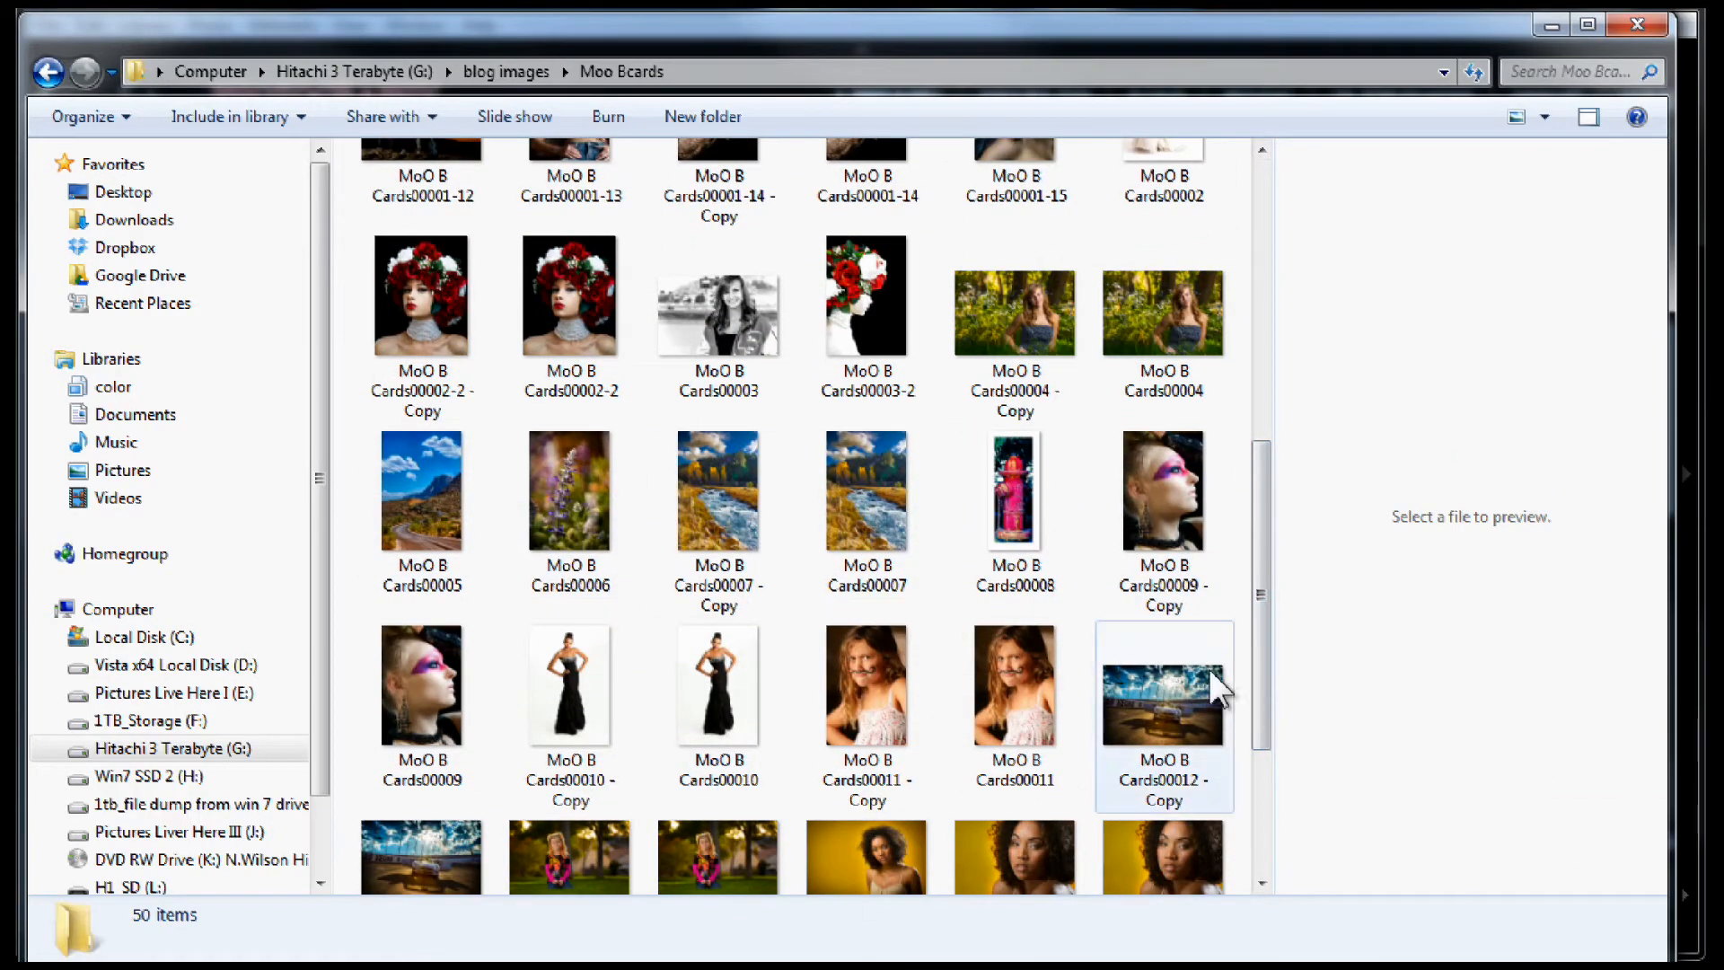
scroll(1268, 678, down, 3)
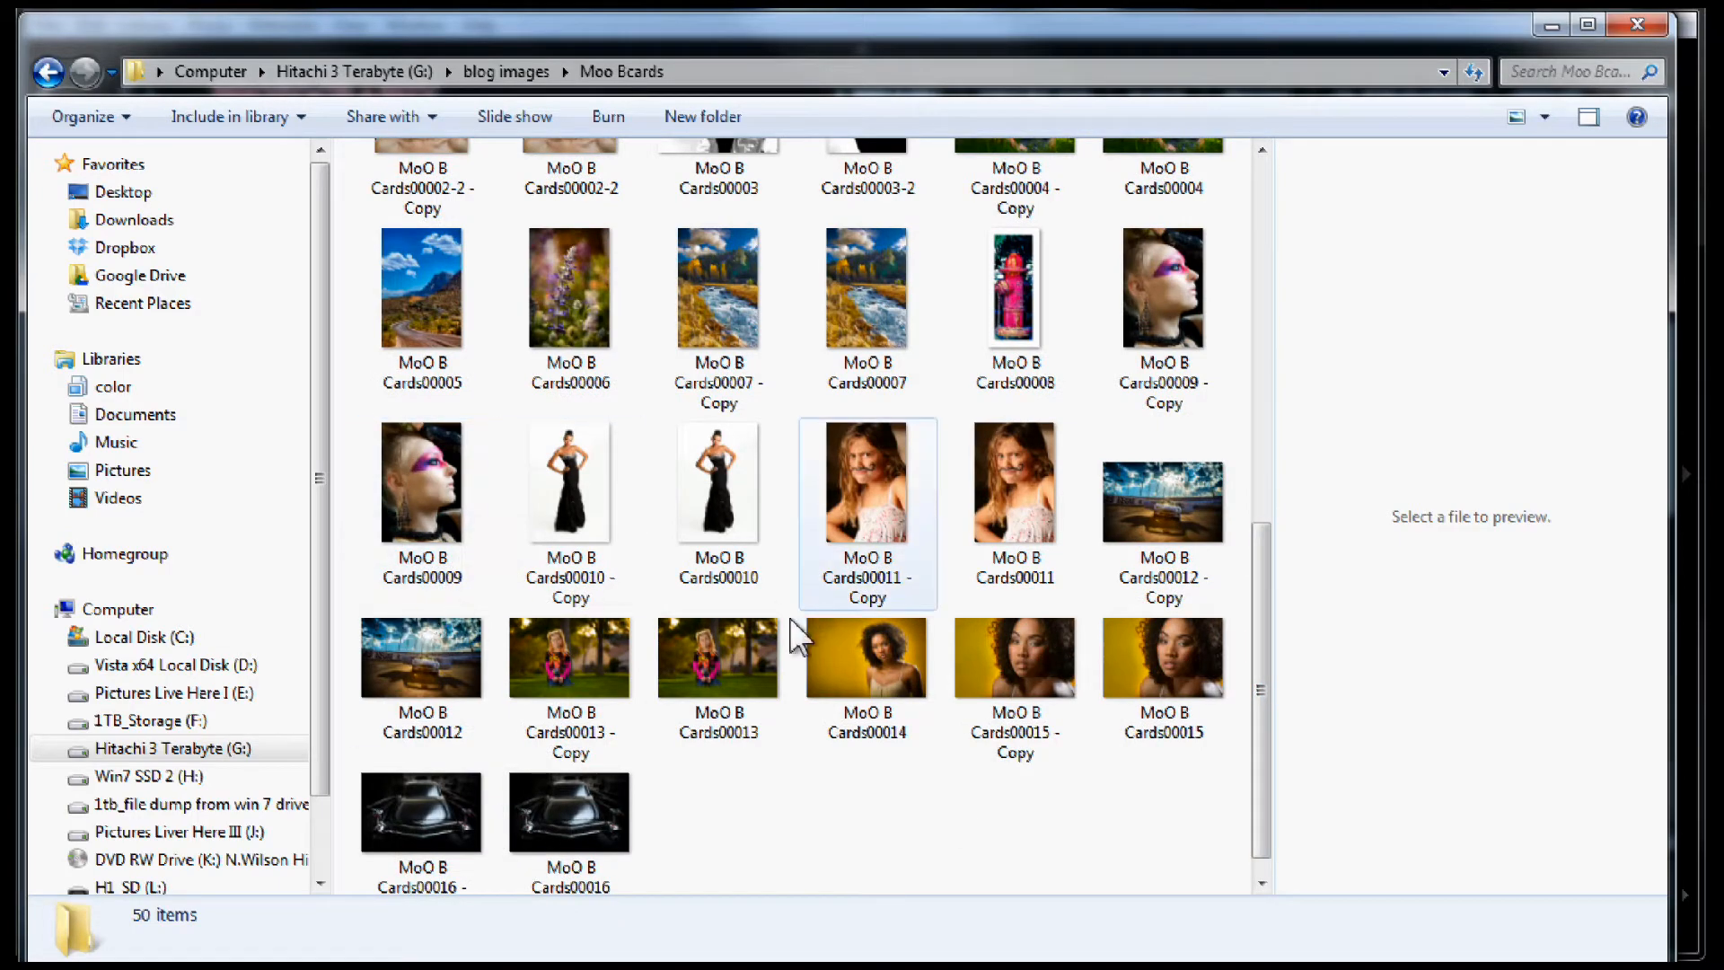
drag(1263, 599, 1290, 294)
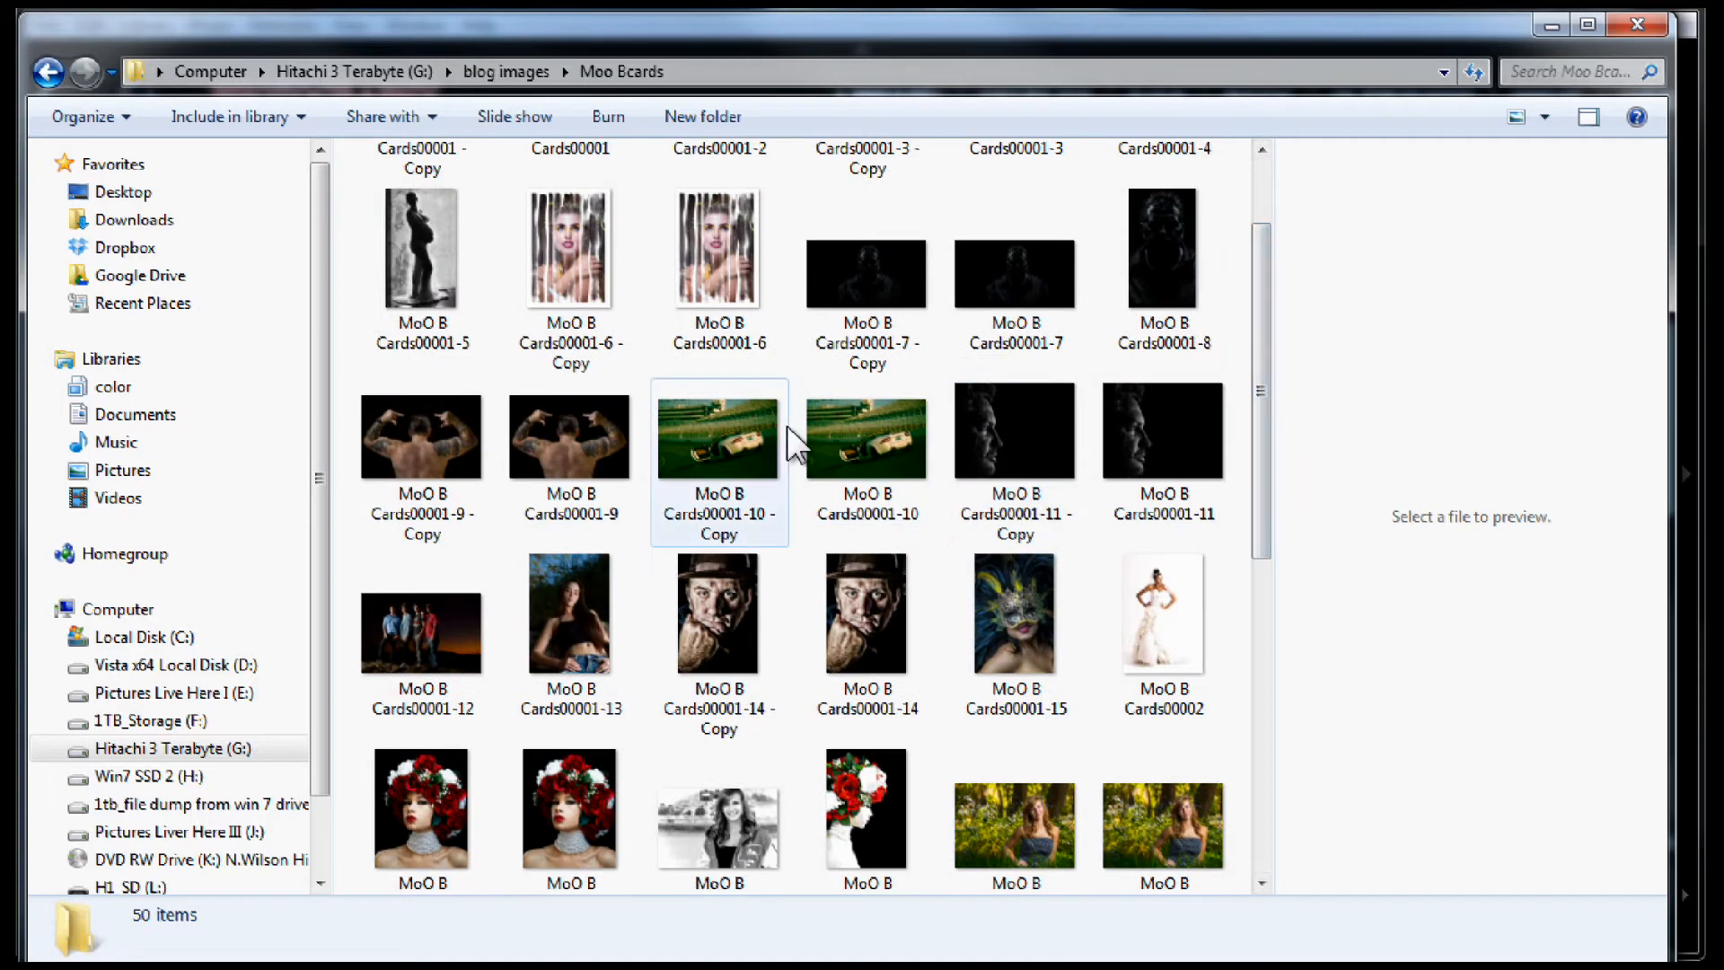
drag(1278, 408, 1266, 308)
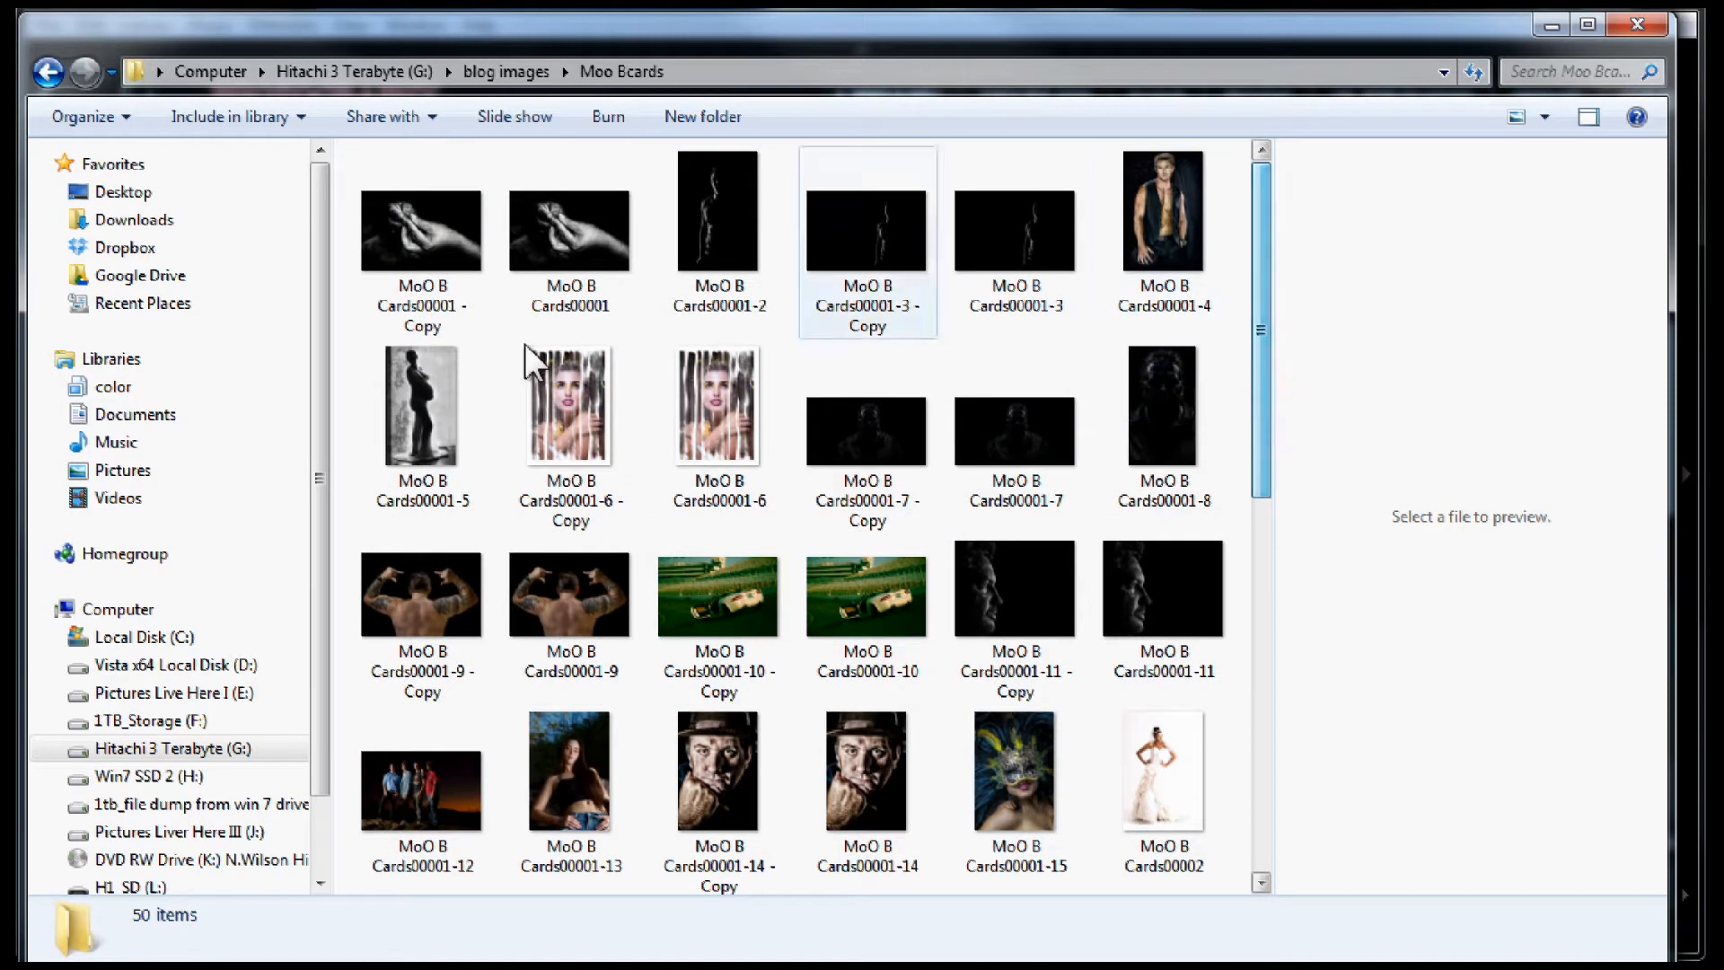
click(580, 244)
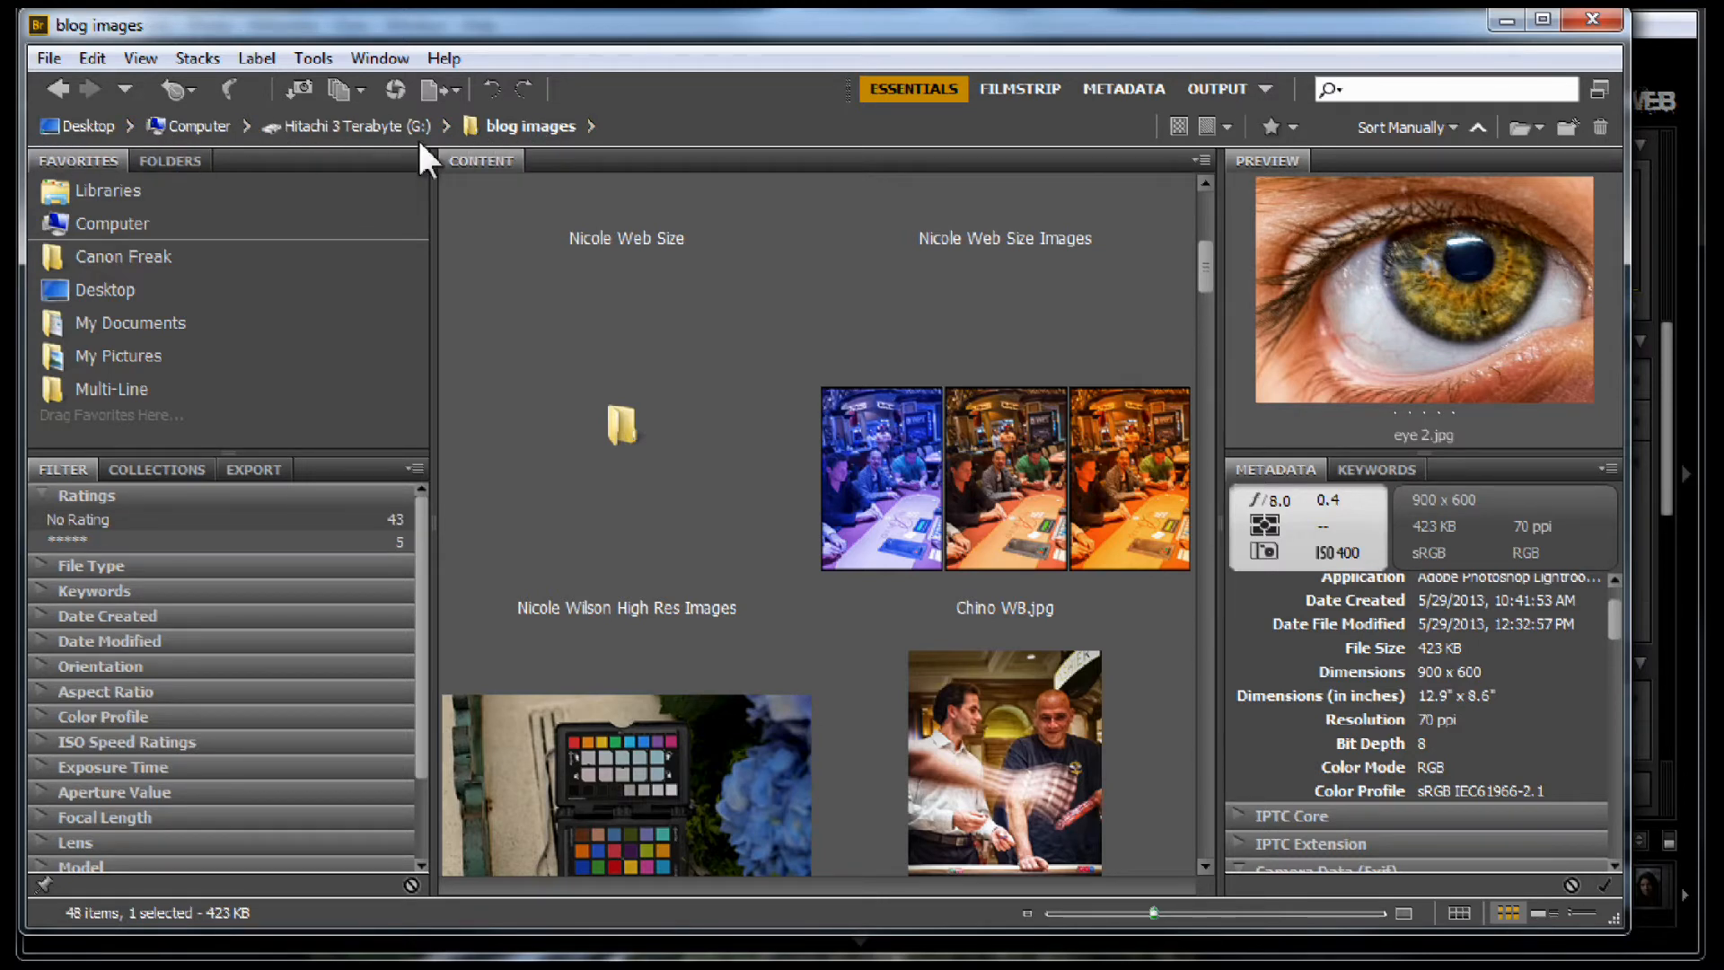
Step: In Adobe Bridge, open the Moo Bcards folder inside blog images
click(525, 126)
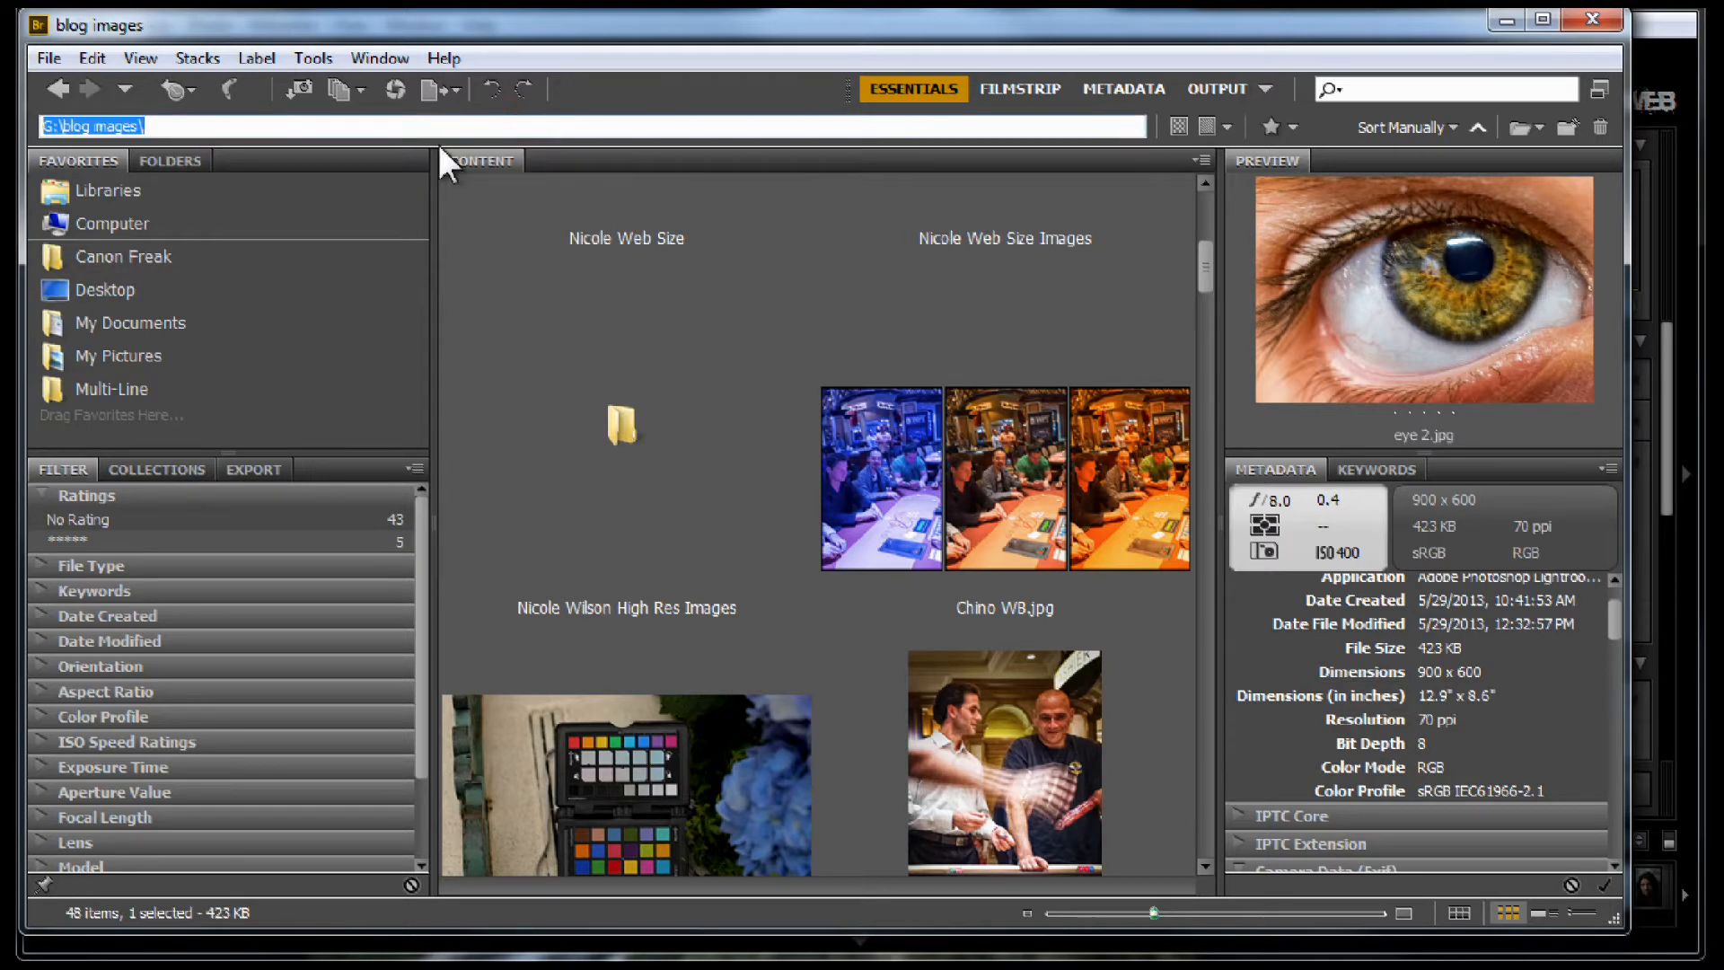
click(550, 247)
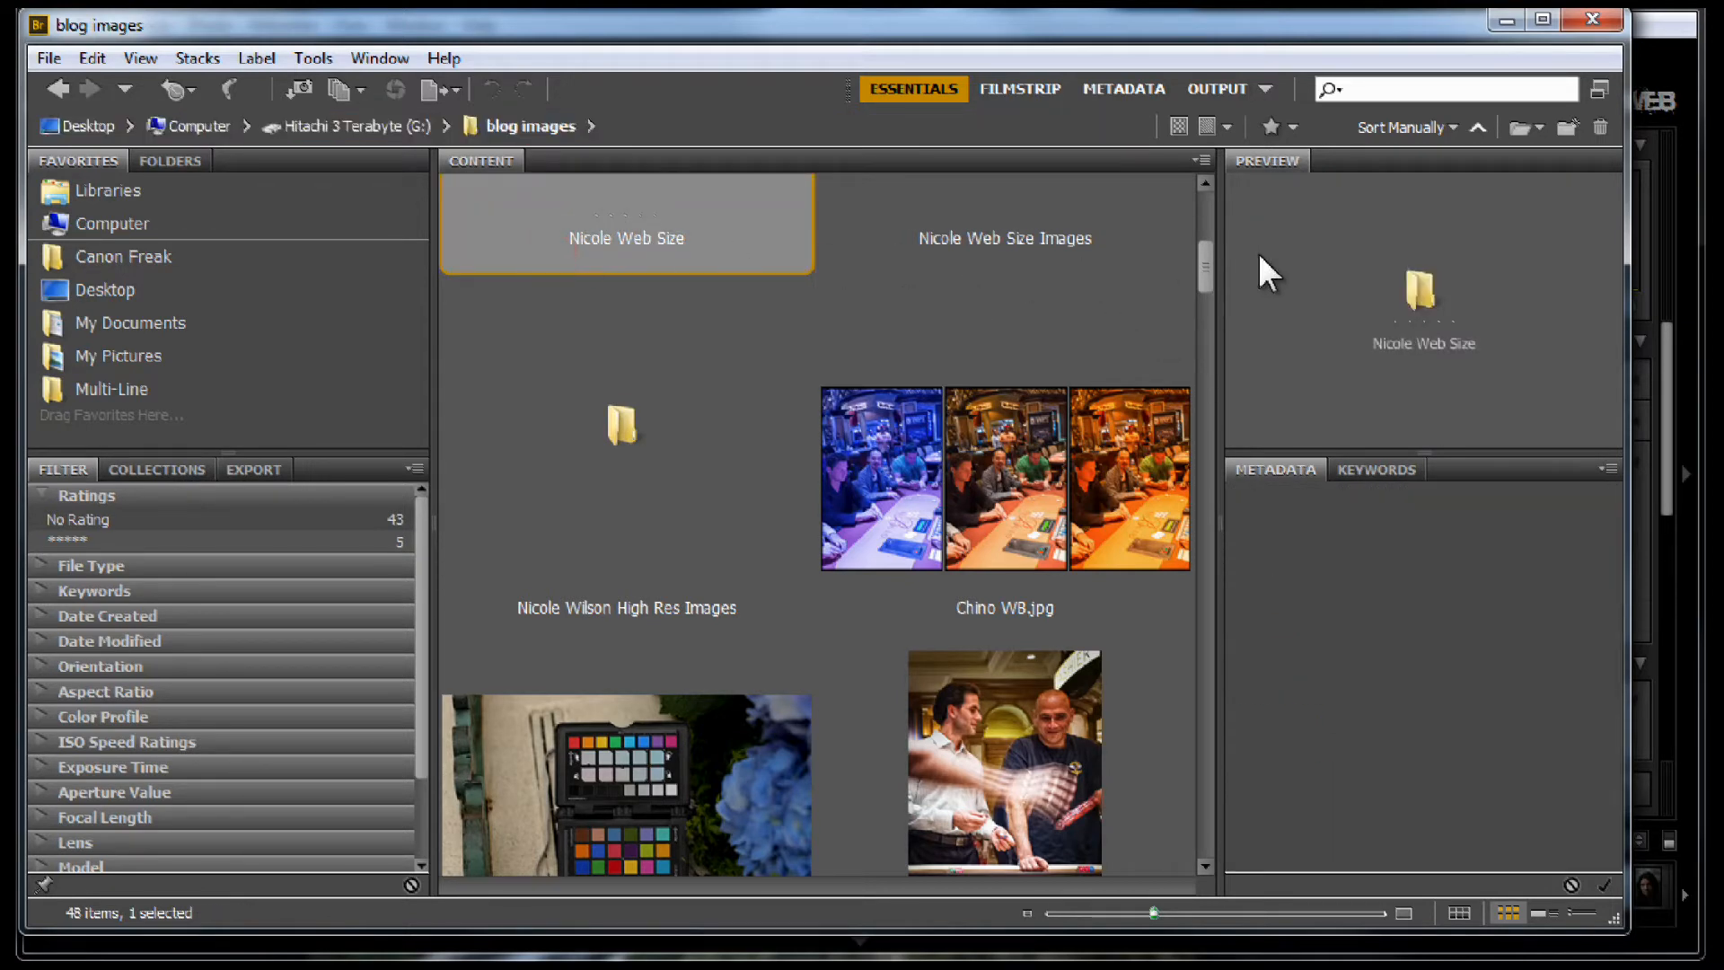
drag(1203, 271, 1201, 228)
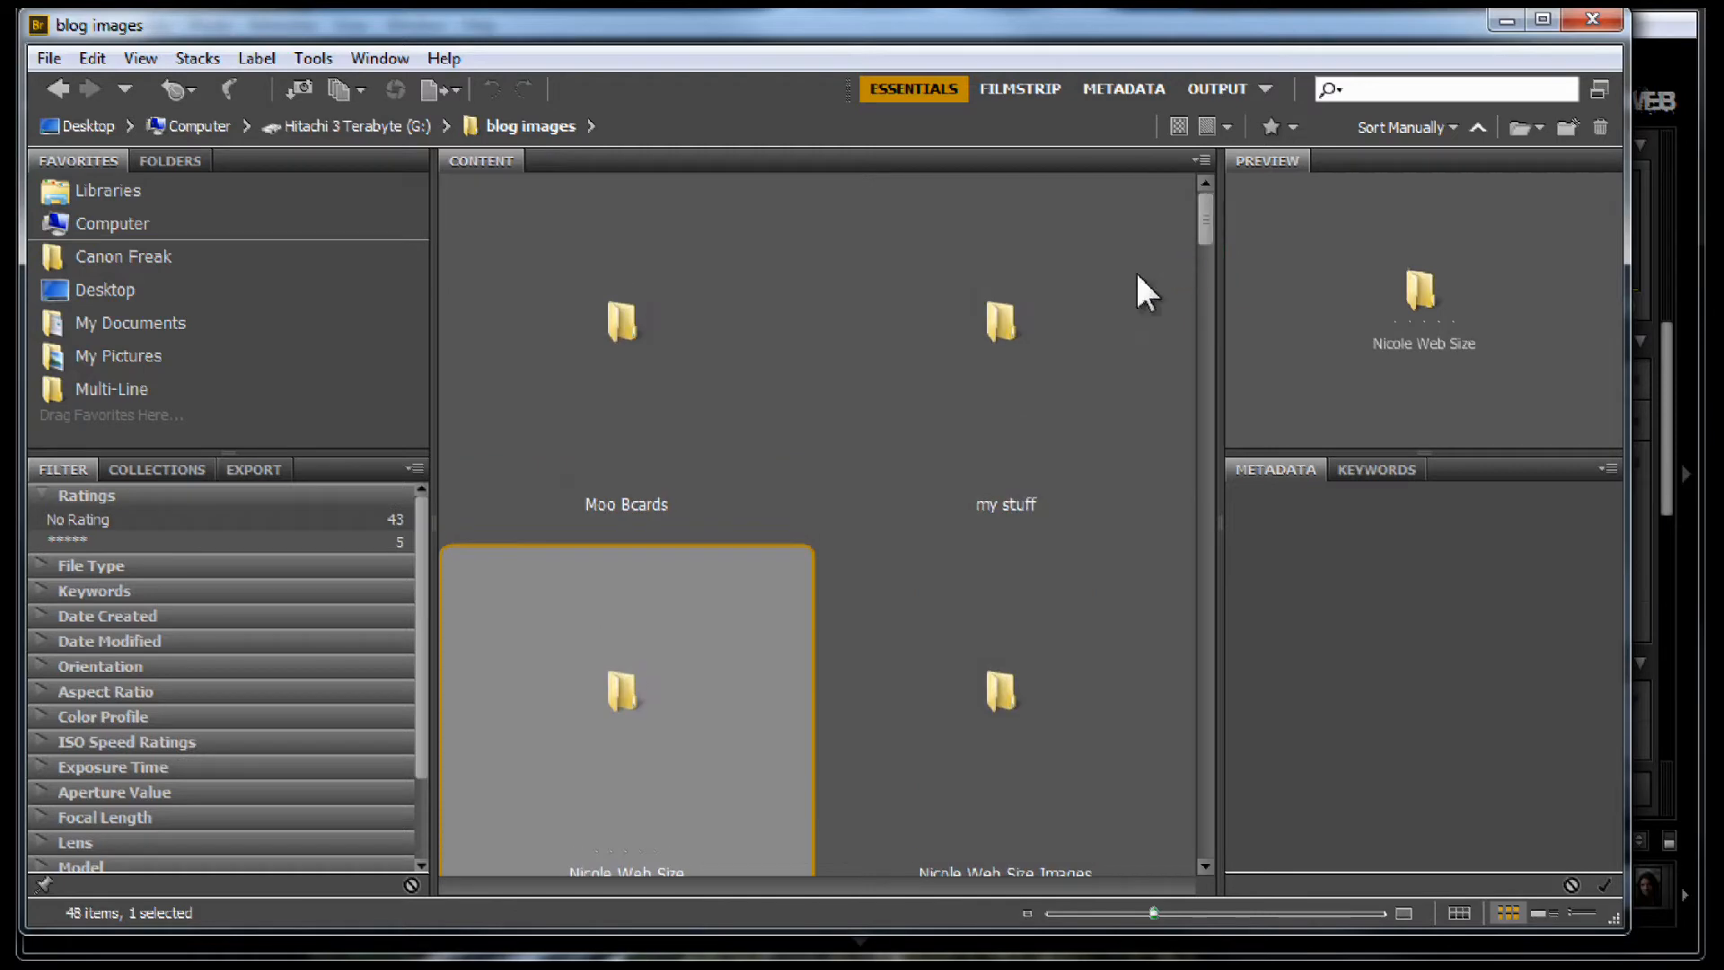
double_click(607, 312)
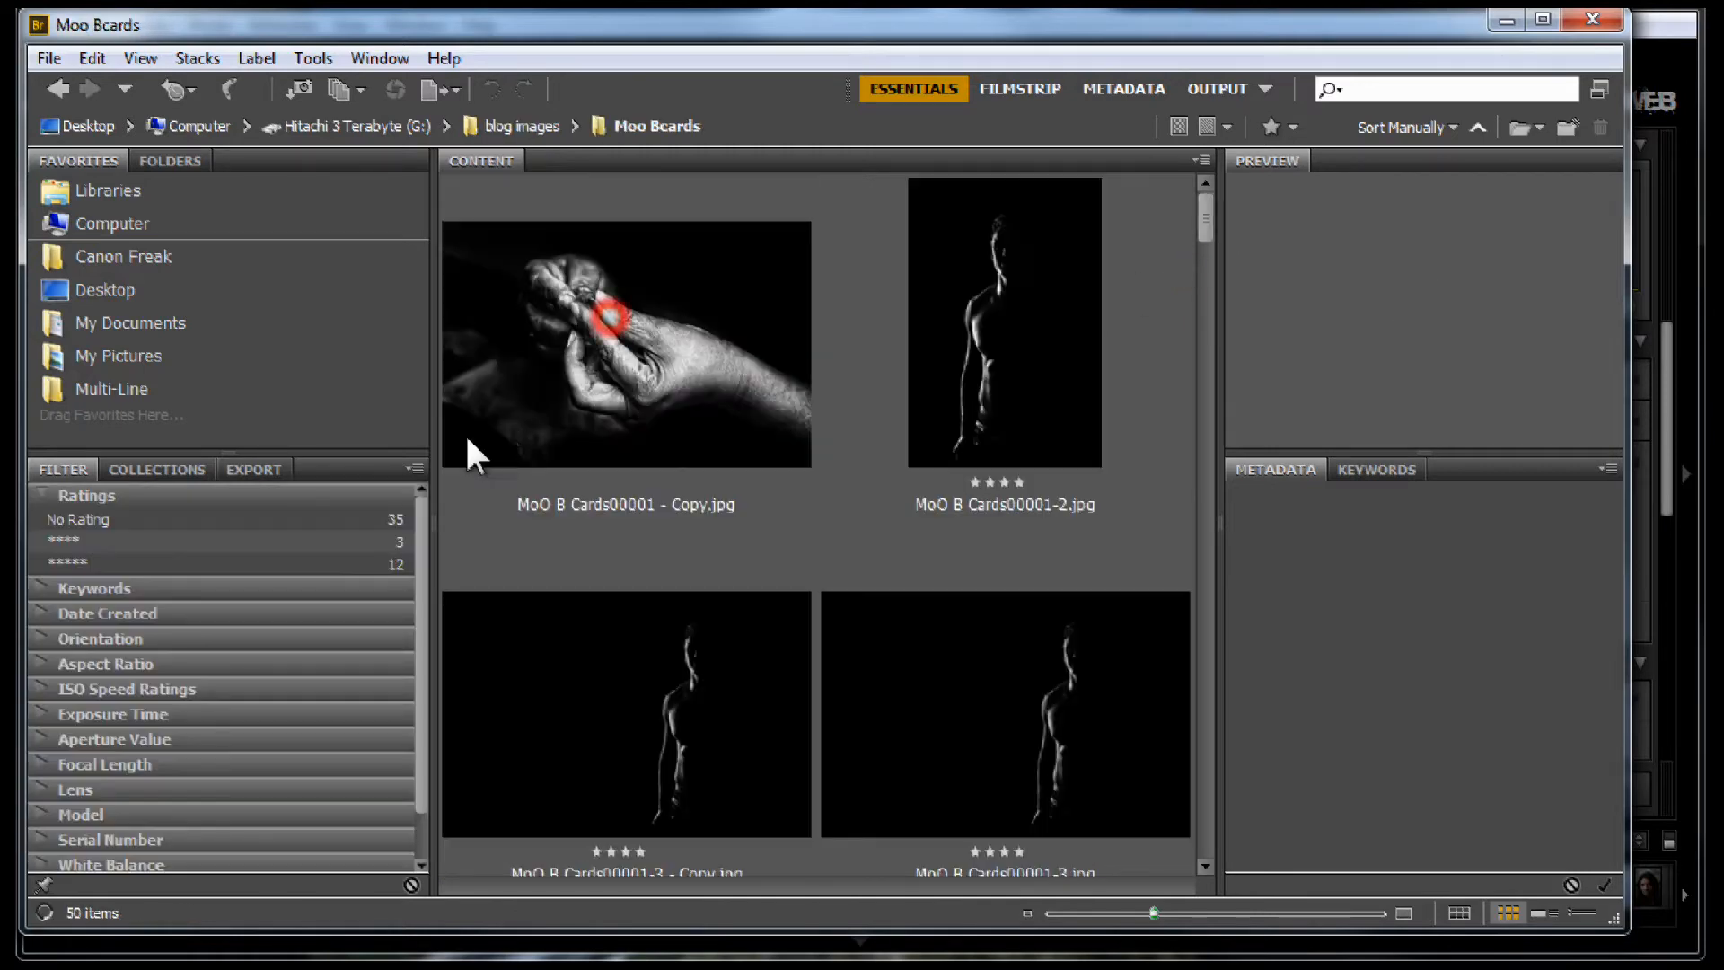
Step: Pick six individual images near the start of the folder as a multiple selection, and deselect them all
click(704, 397)
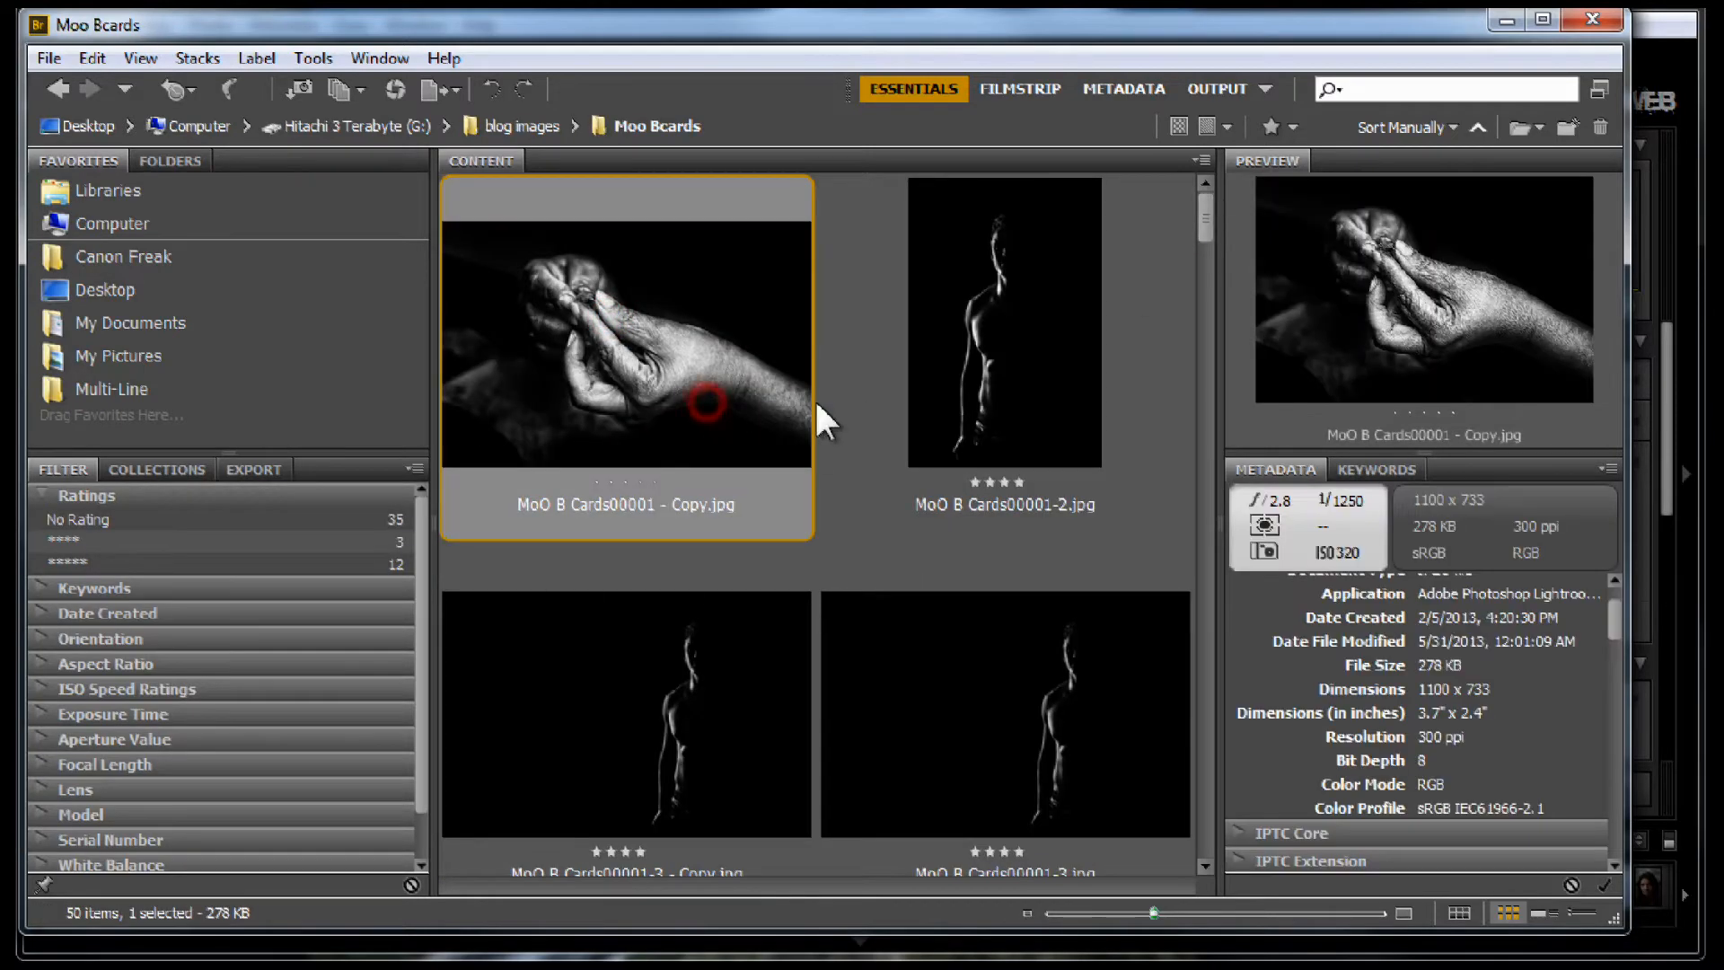
ctrl+click(1009, 730)
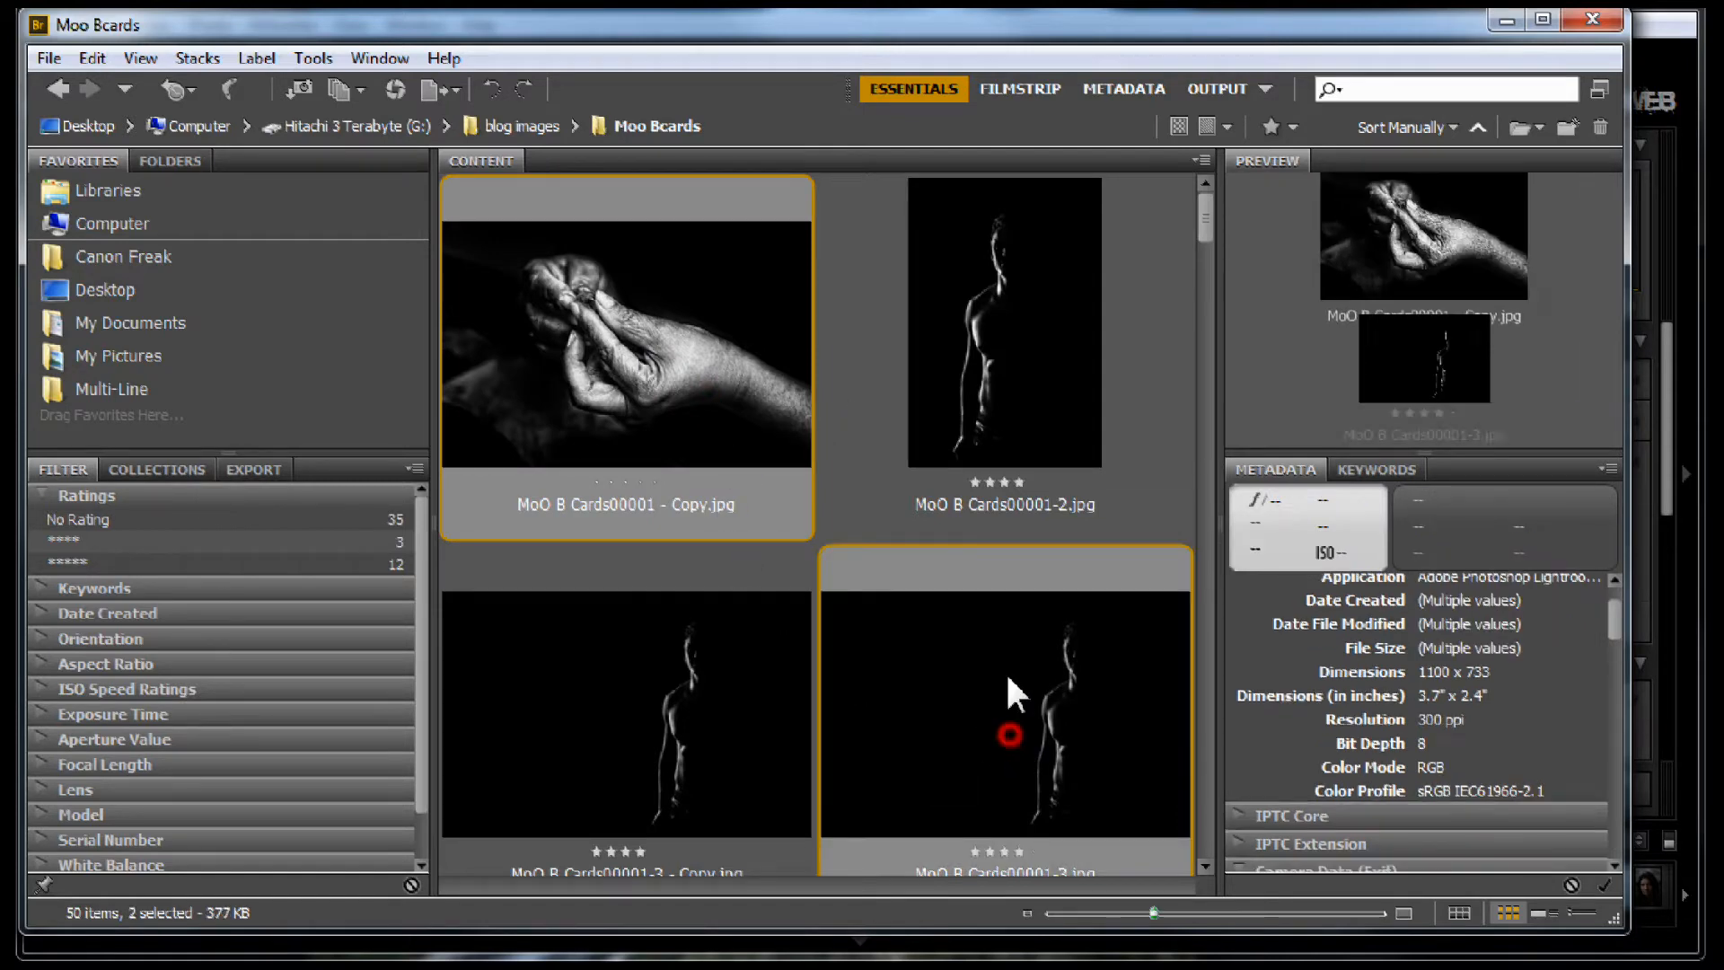
ctrl+click(1015, 316)
ctrl+click(579, 760)
scroll(720, 660, down, 3)
ctrl+click(624, 693)
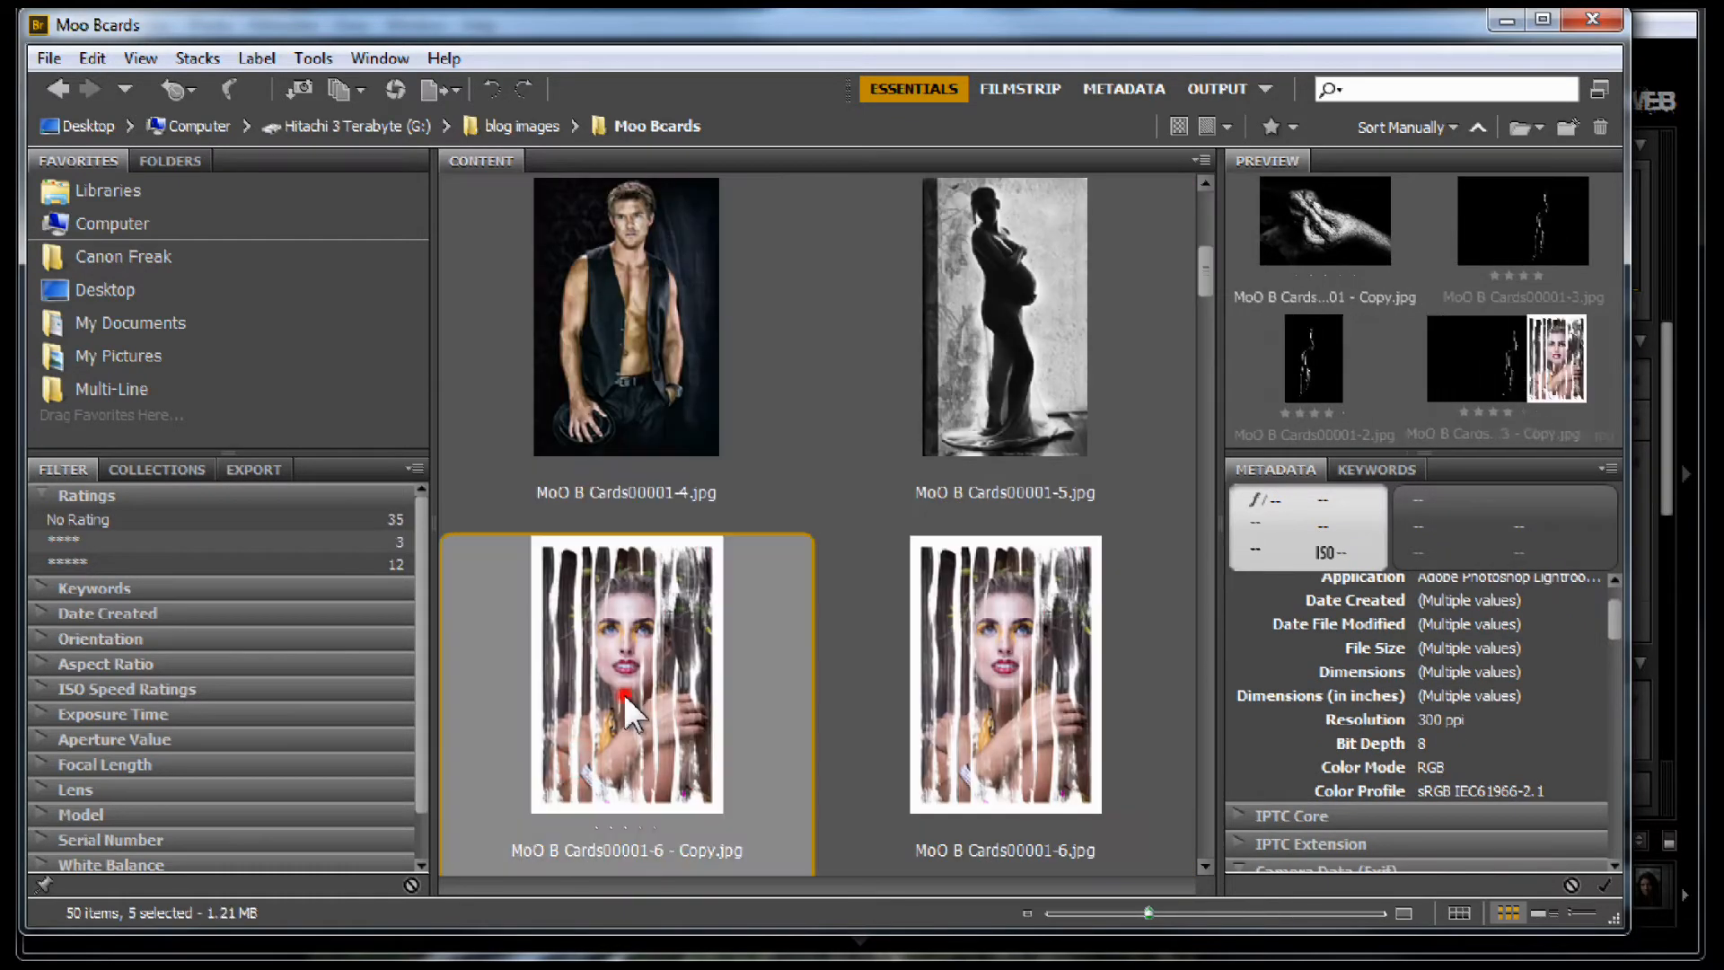
ctrl+click(994, 443)
scroll(711, 667, up, 2)
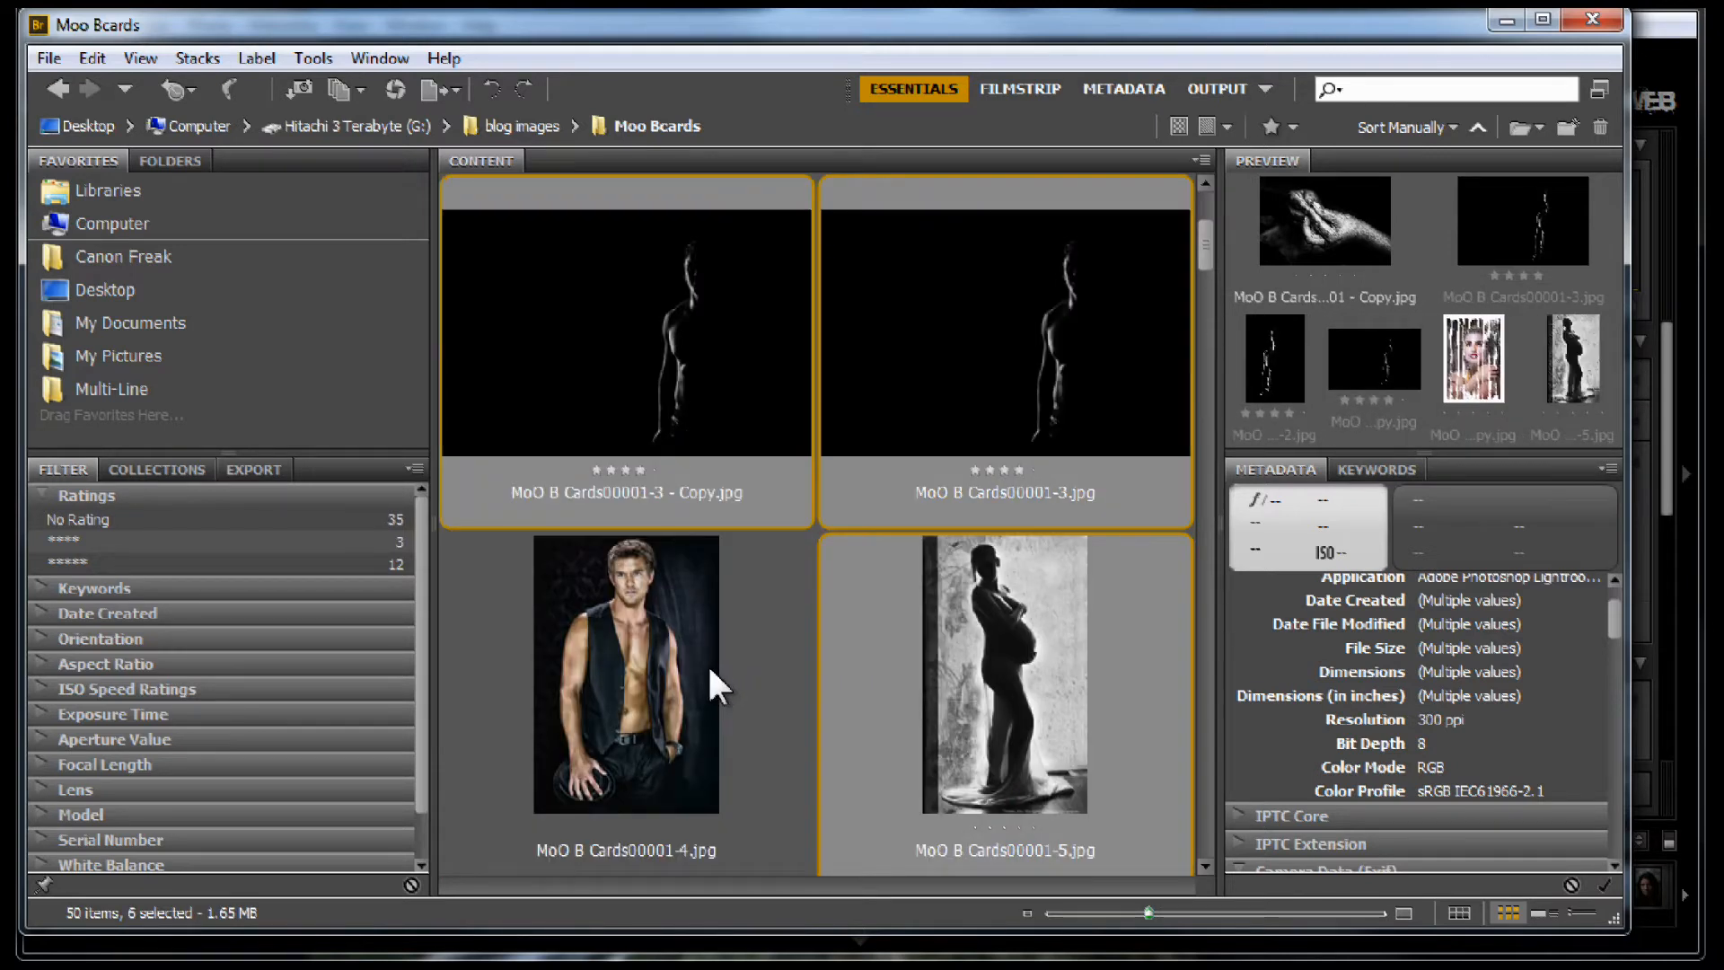
key(ctrl+d)
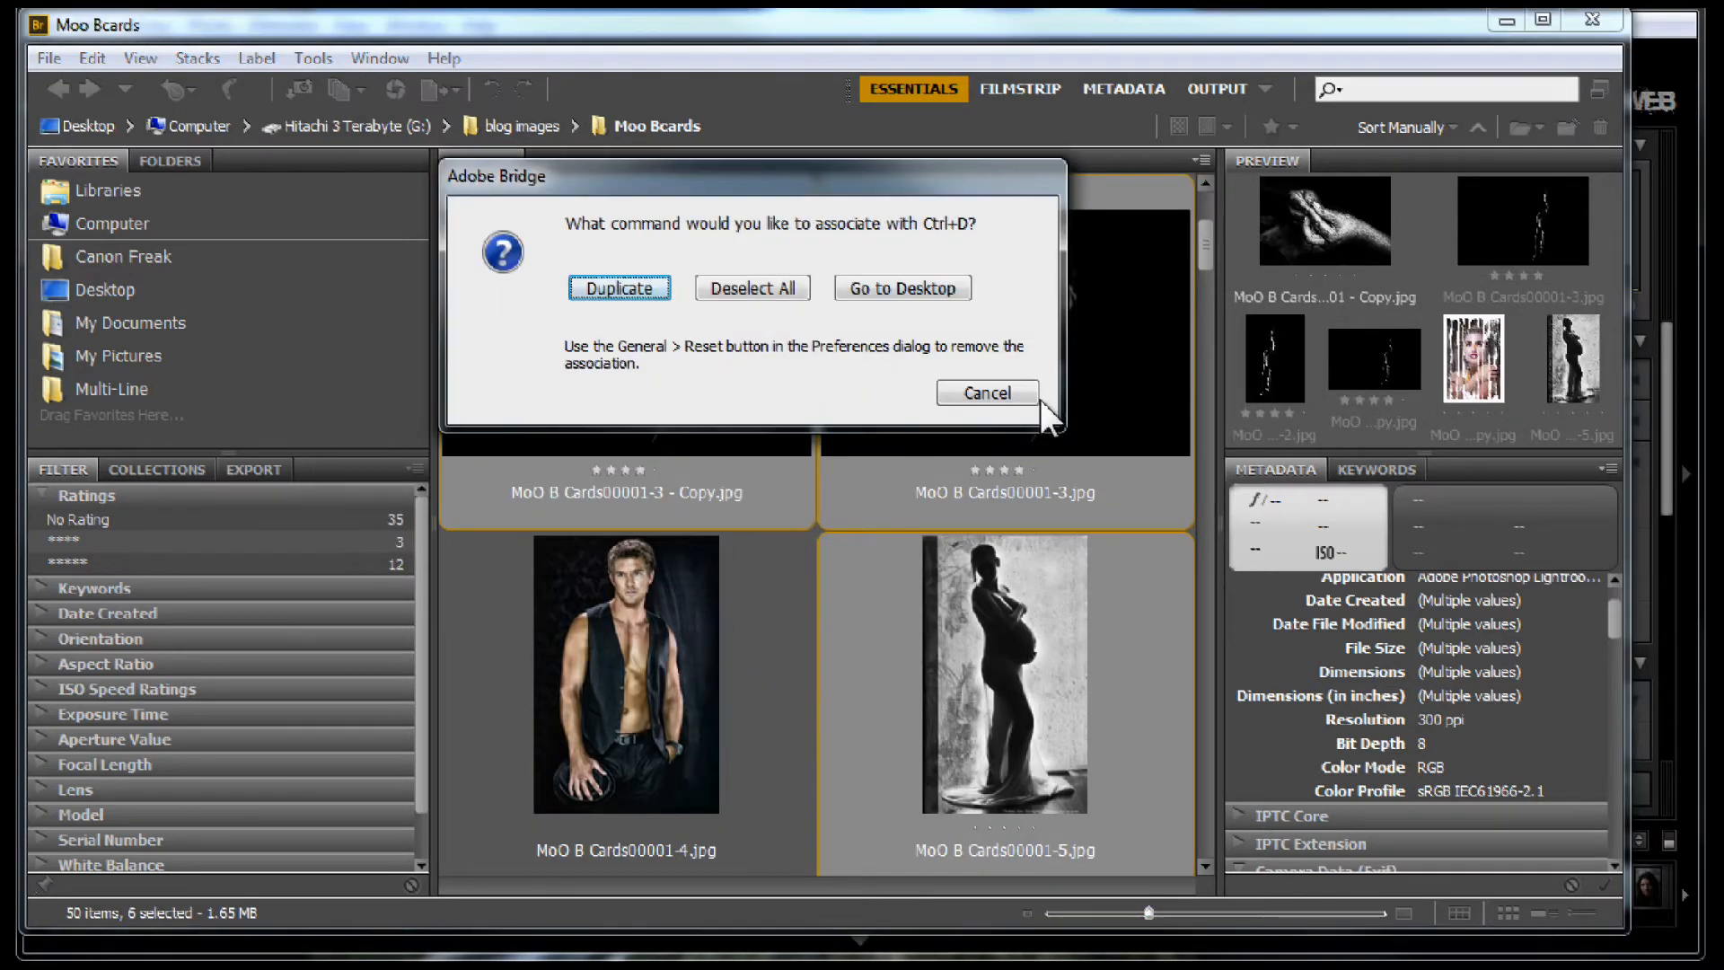
click(737, 290)
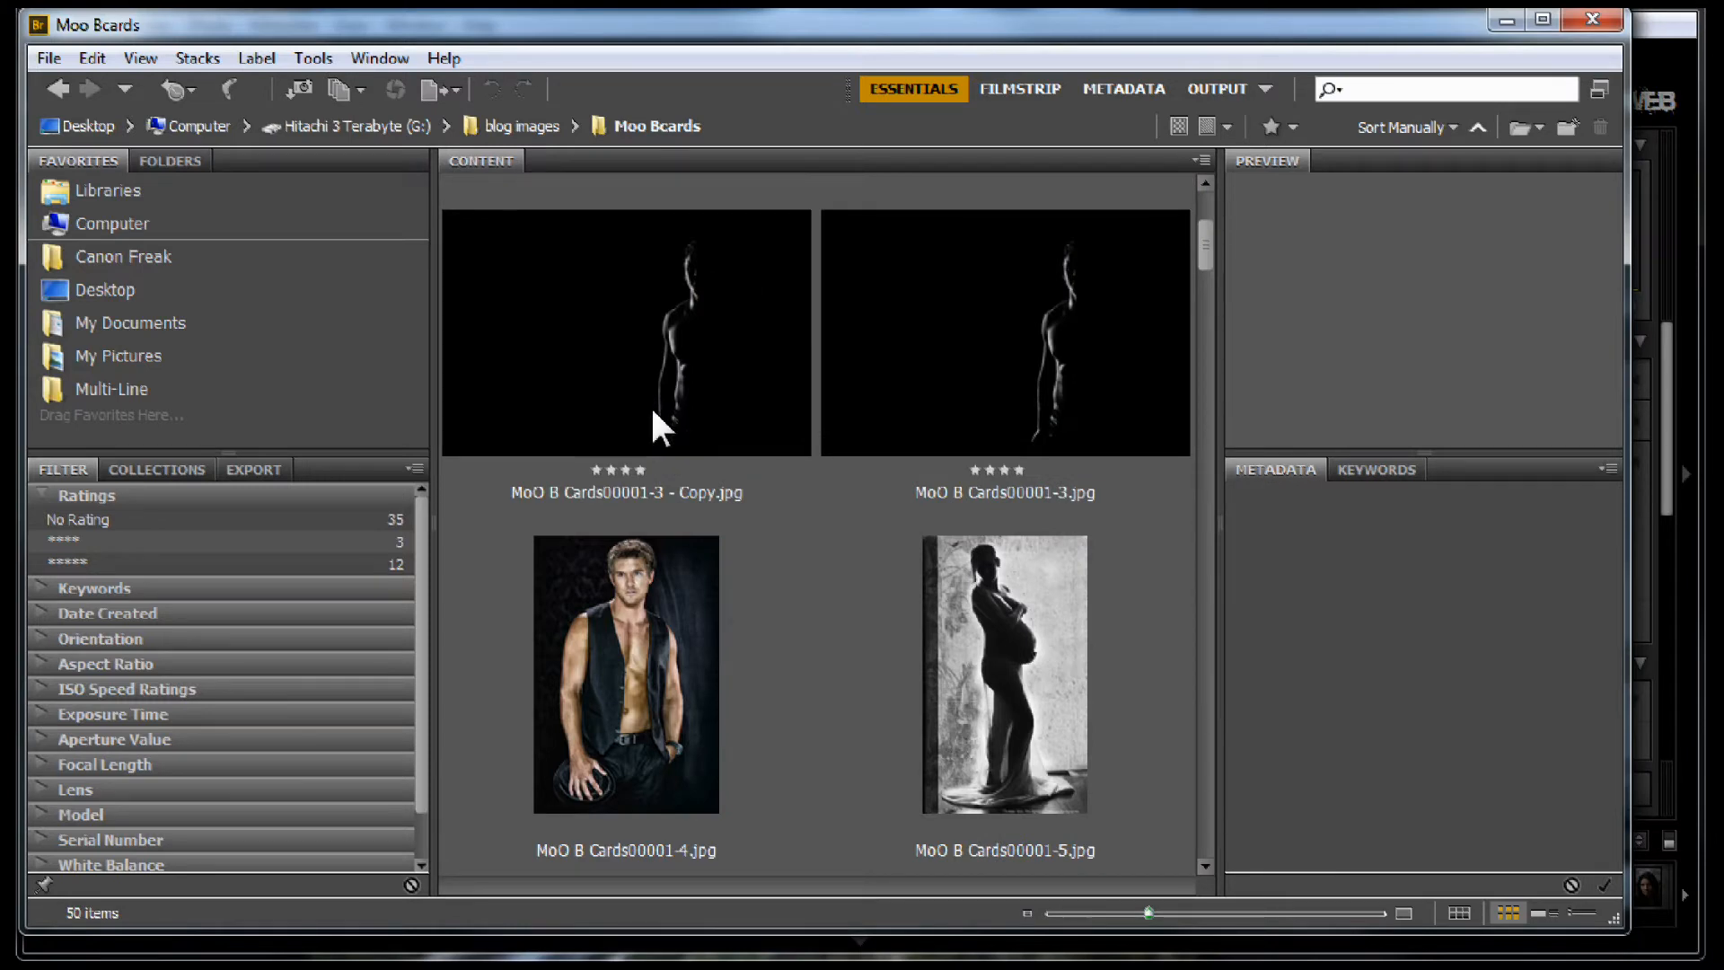
Step: Select all images in the Moo Bcards folder and open Batch Rename for them
key(ctrl+a)
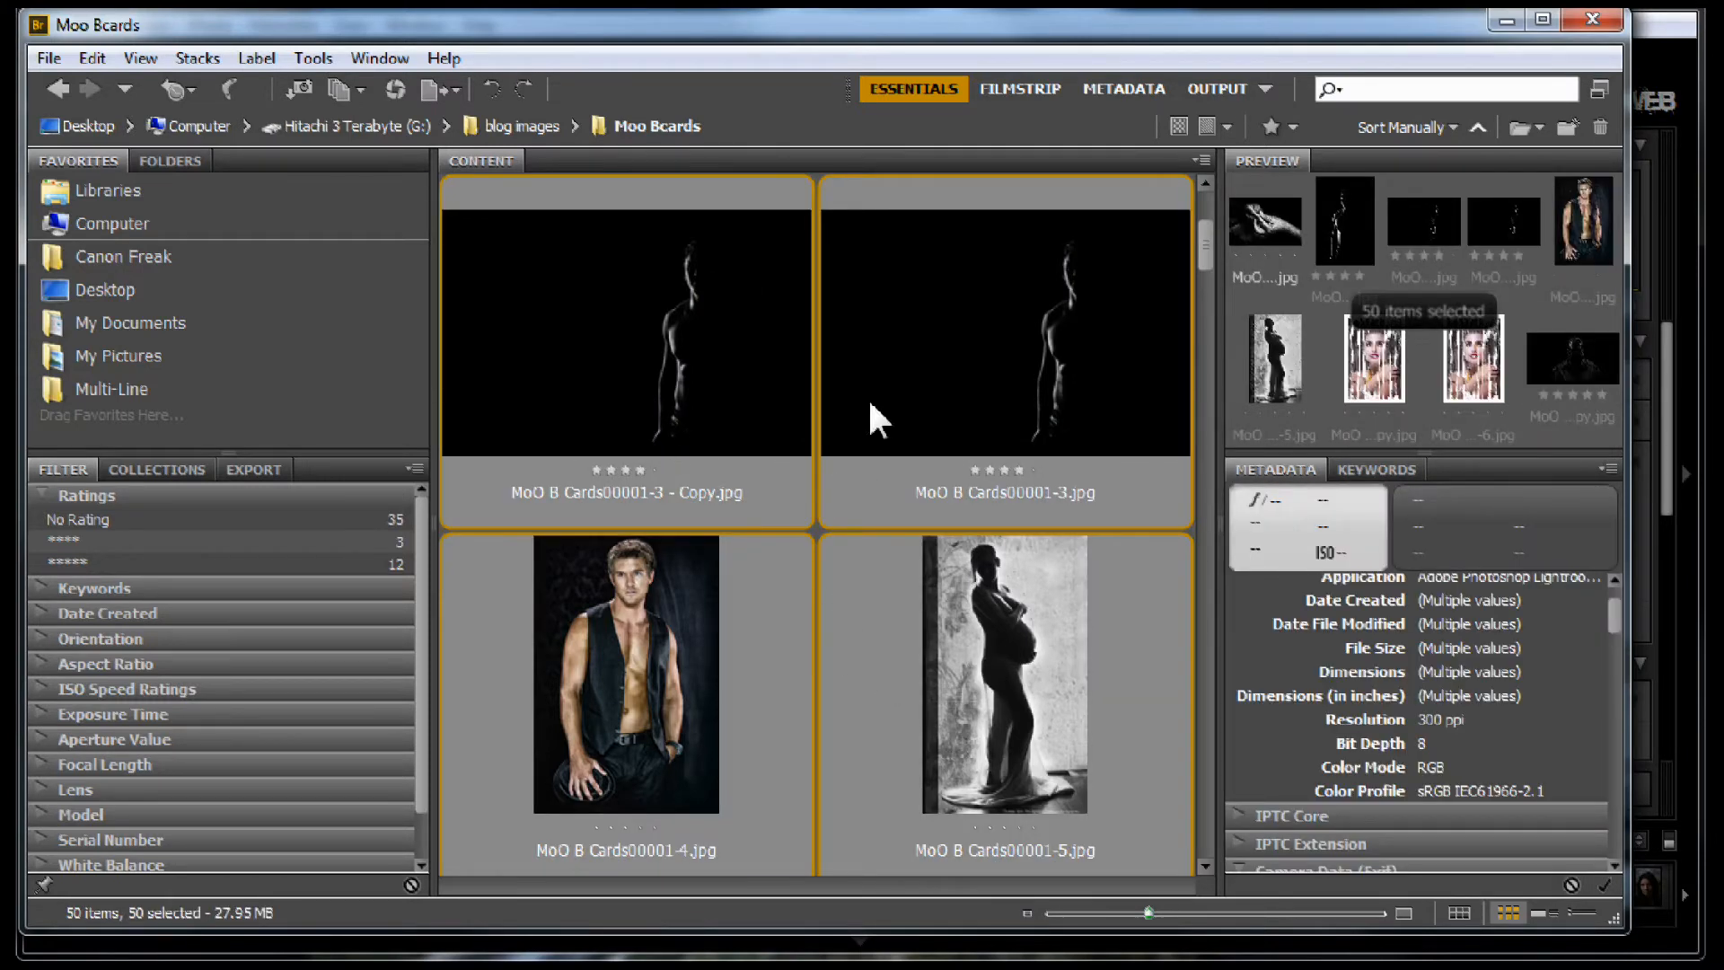
drag(1201, 211, 1173, 192)
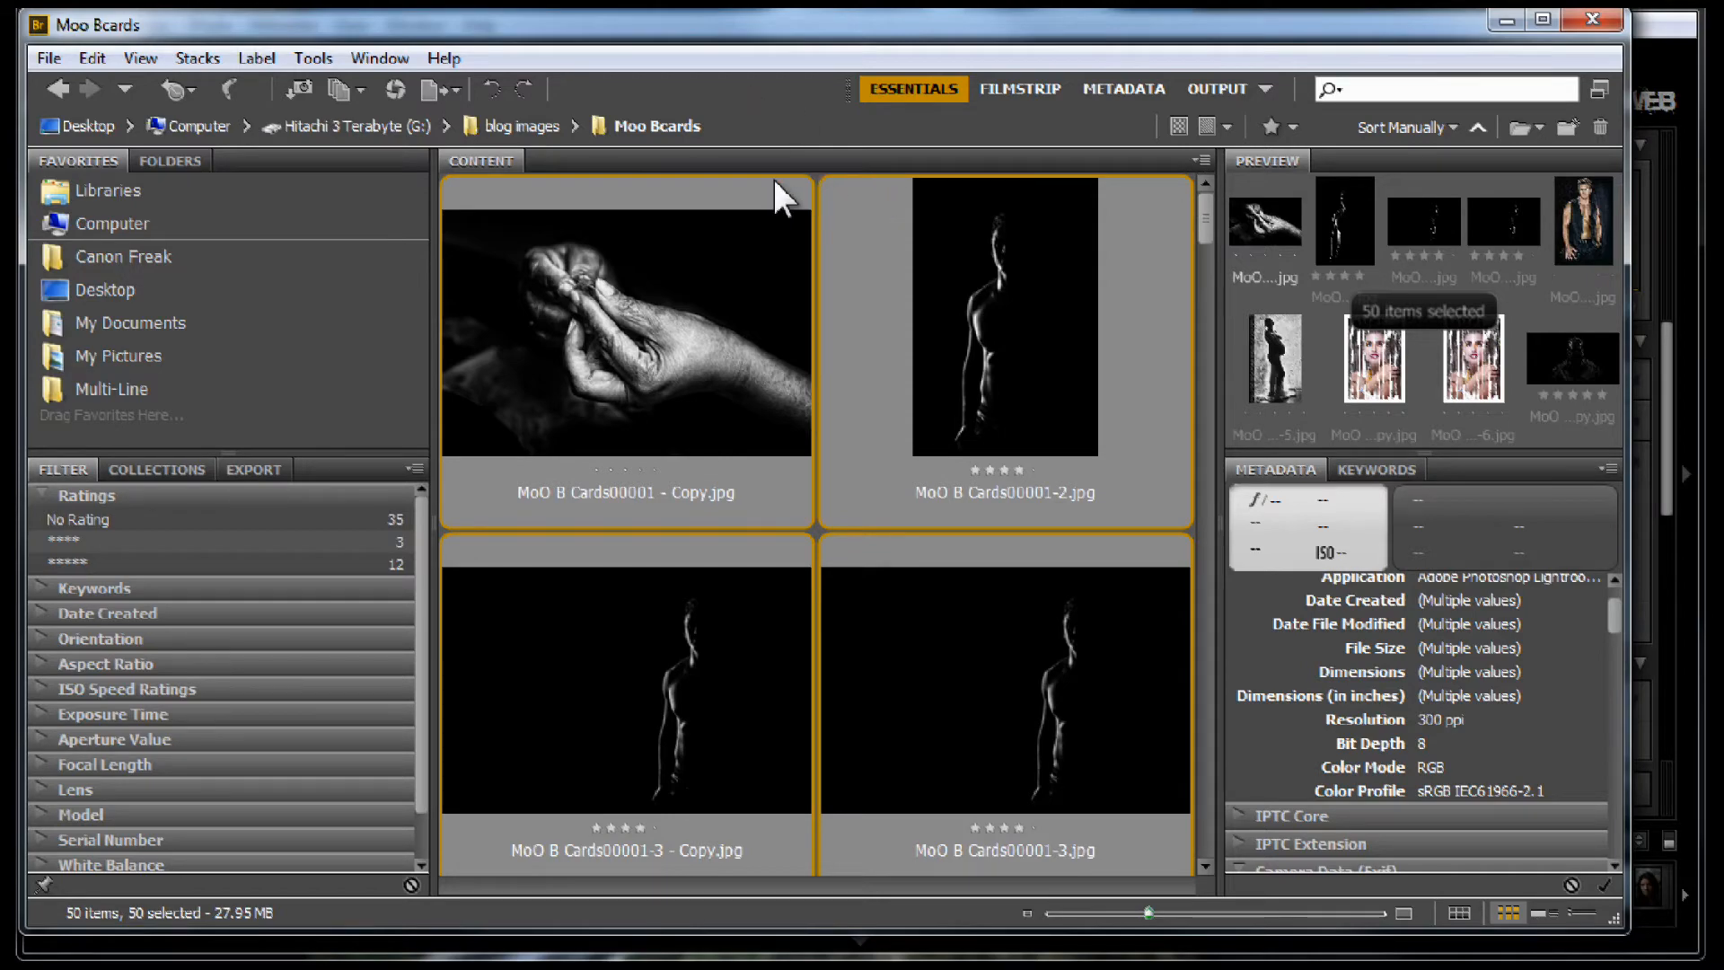
click(313, 58)
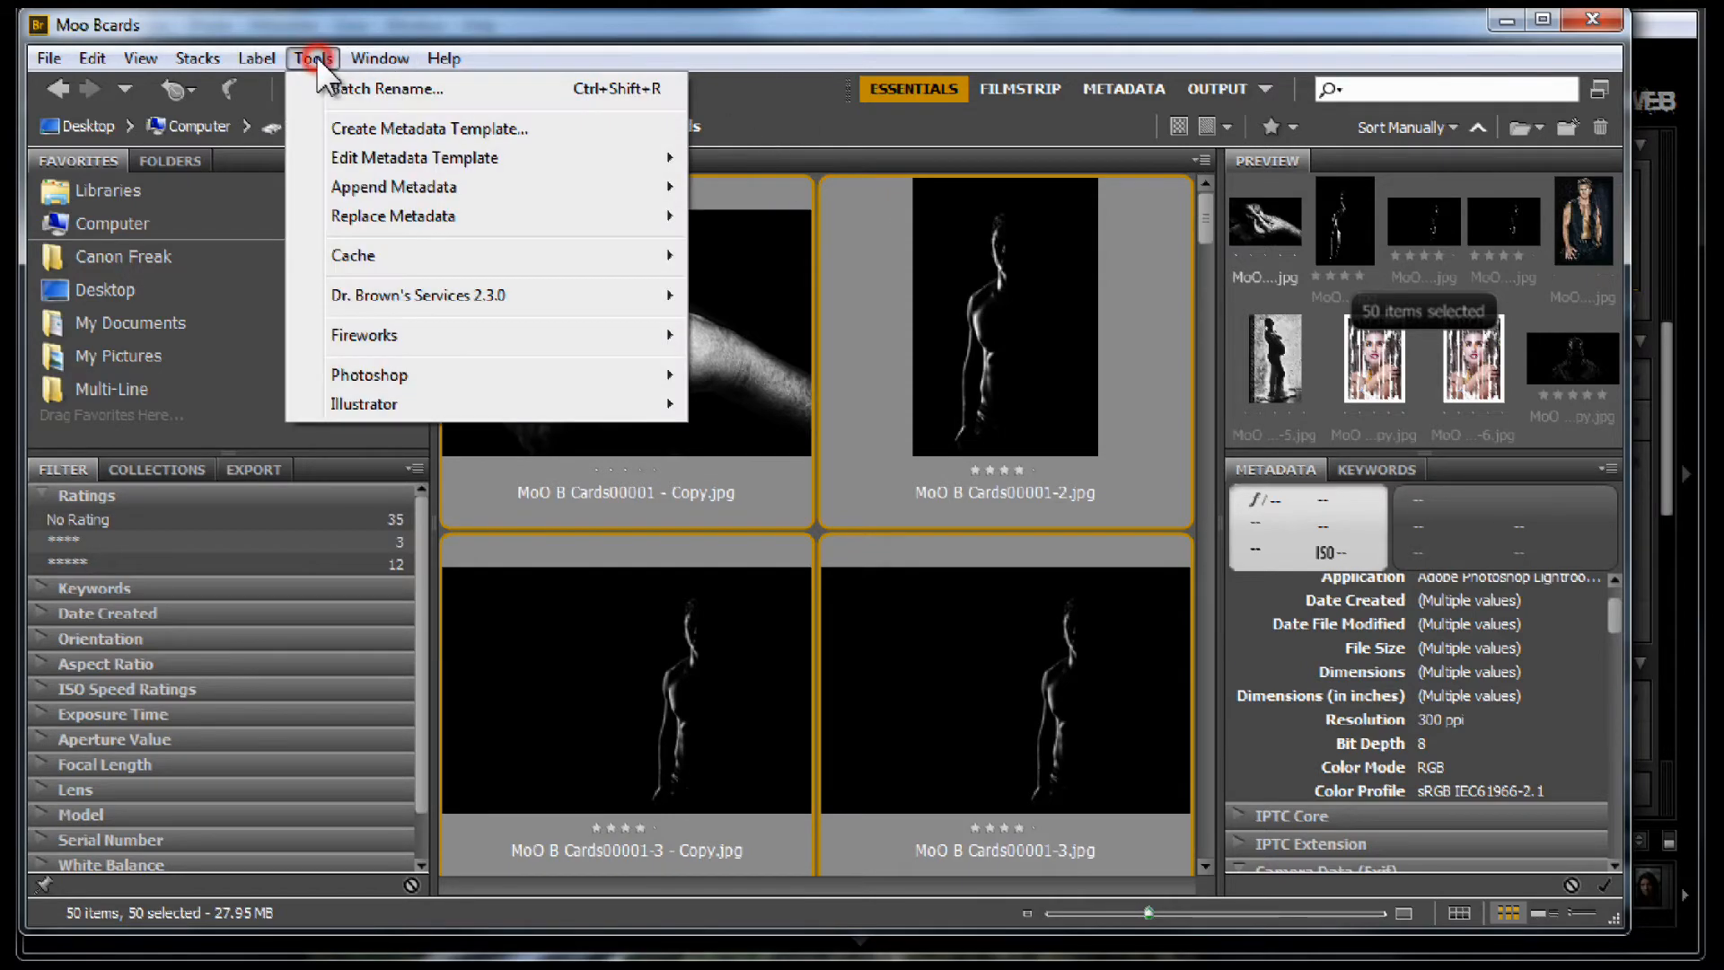
click(331, 82)
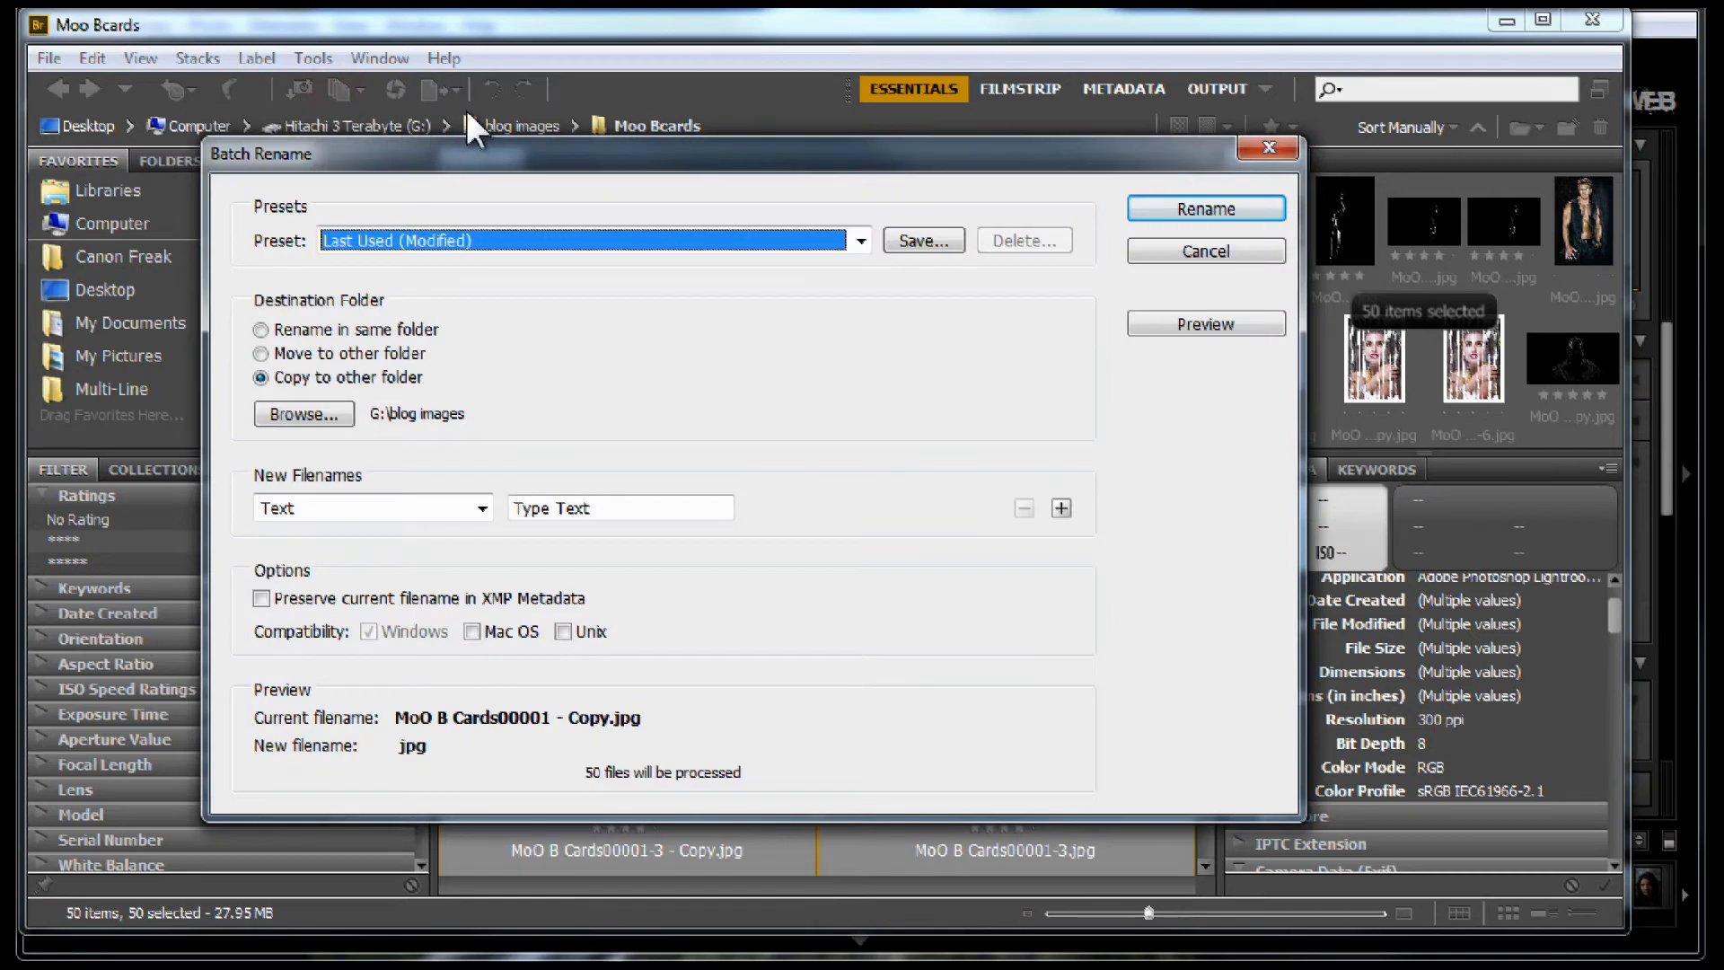
Step: Load the Default rename preset and remove filename elements until only the four-digit Sequence Number starting at 1 is left
click(861, 240)
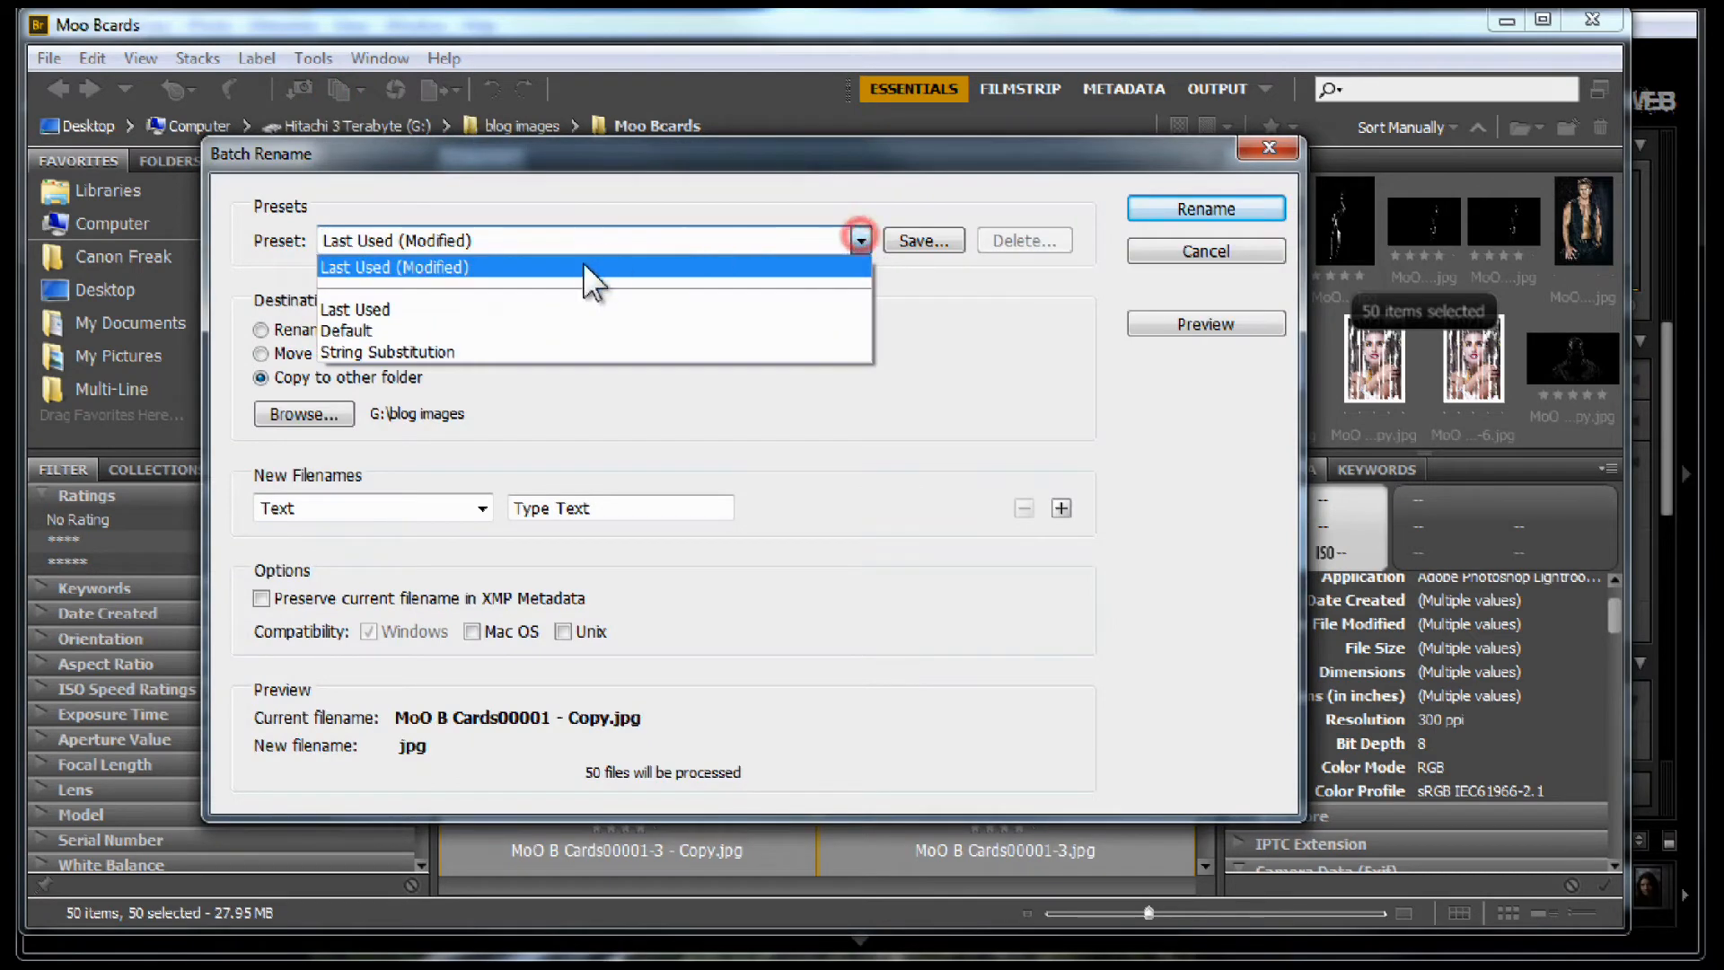
click(348, 325)
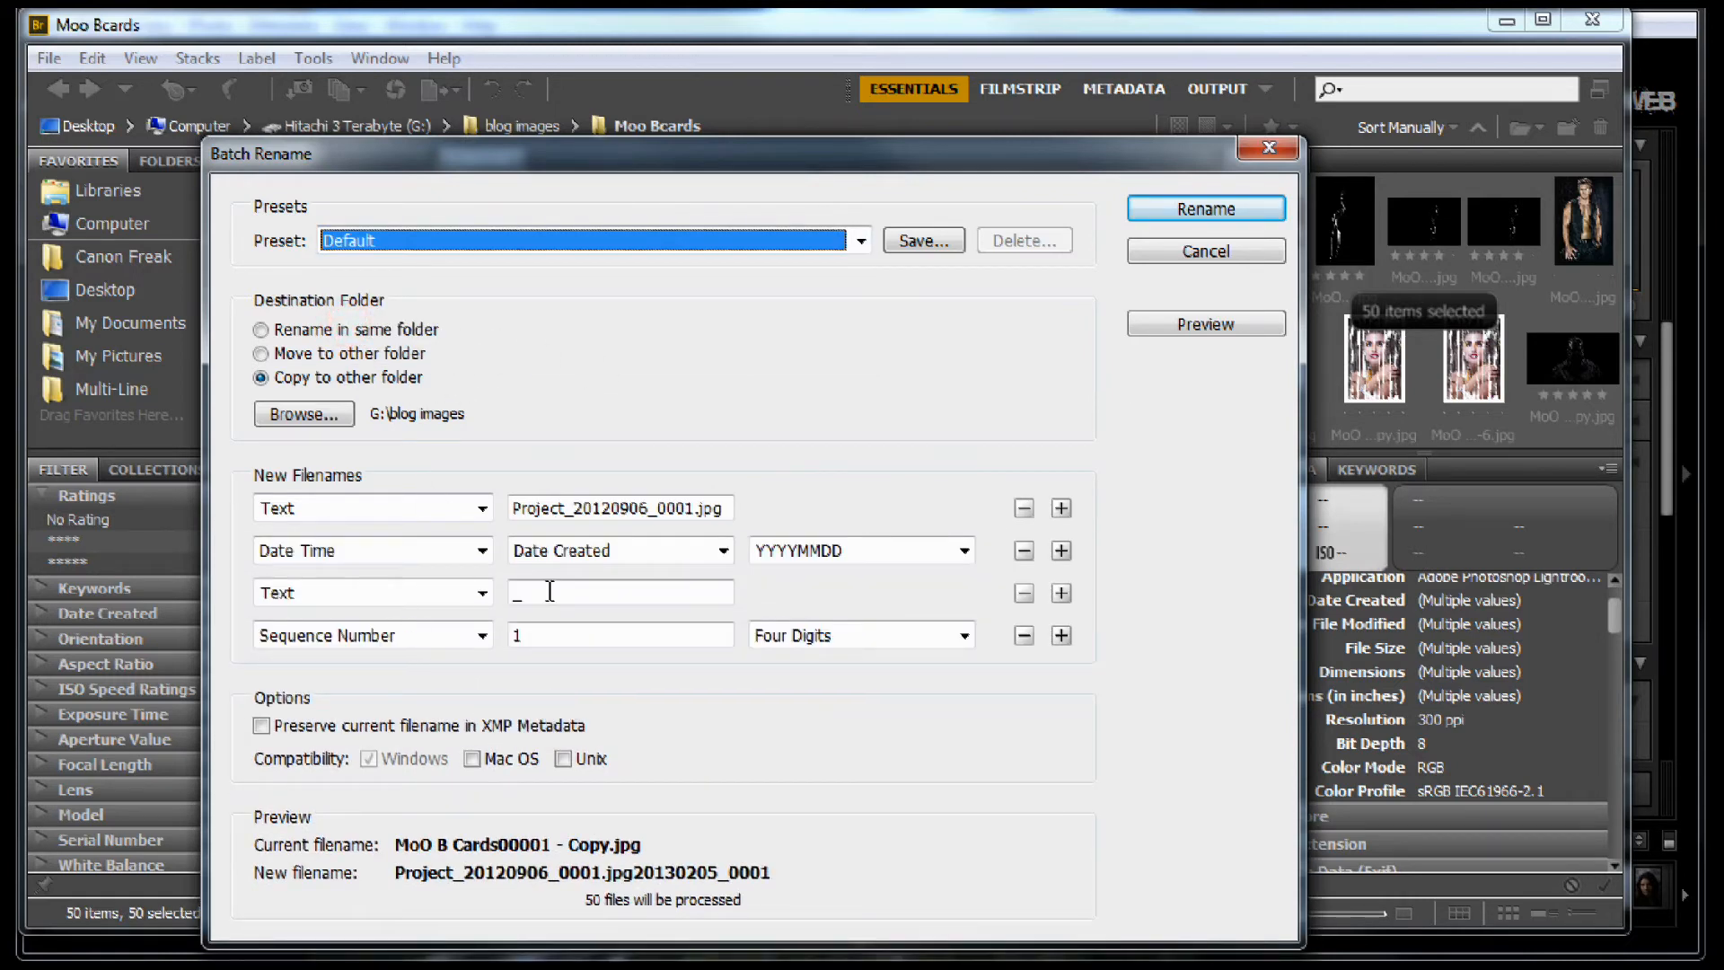
click(1062, 509)
click(1027, 508)
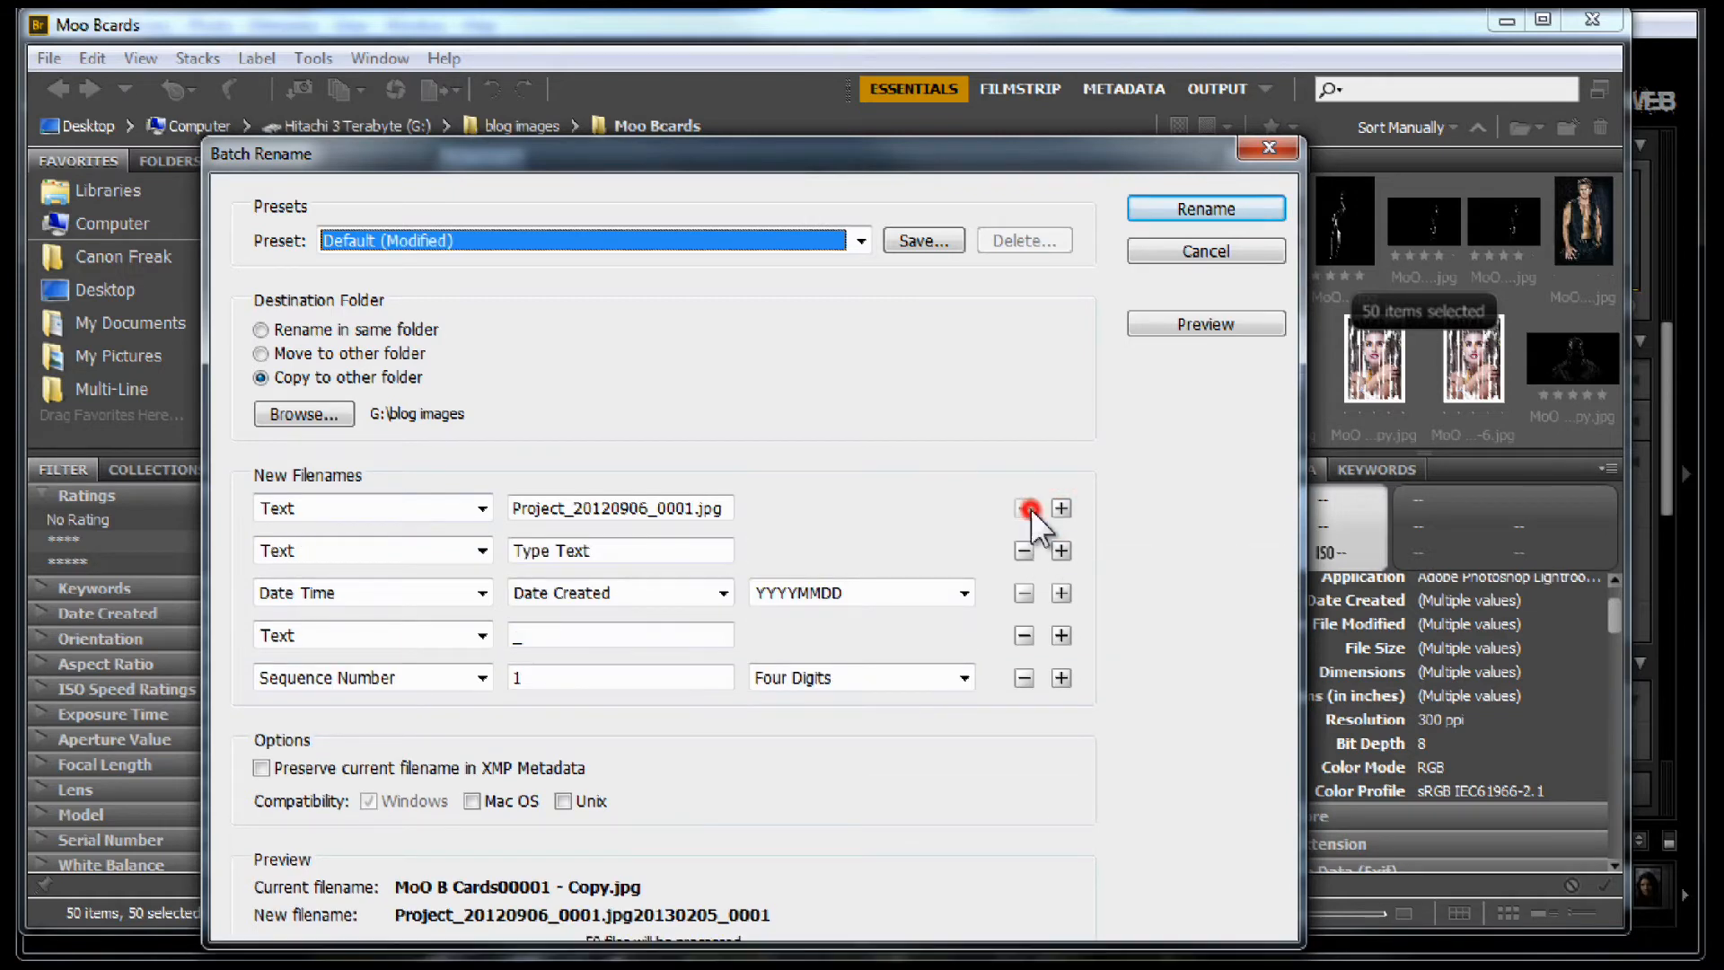
click(1027, 509)
click(1027, 509)
click(1026, 509)
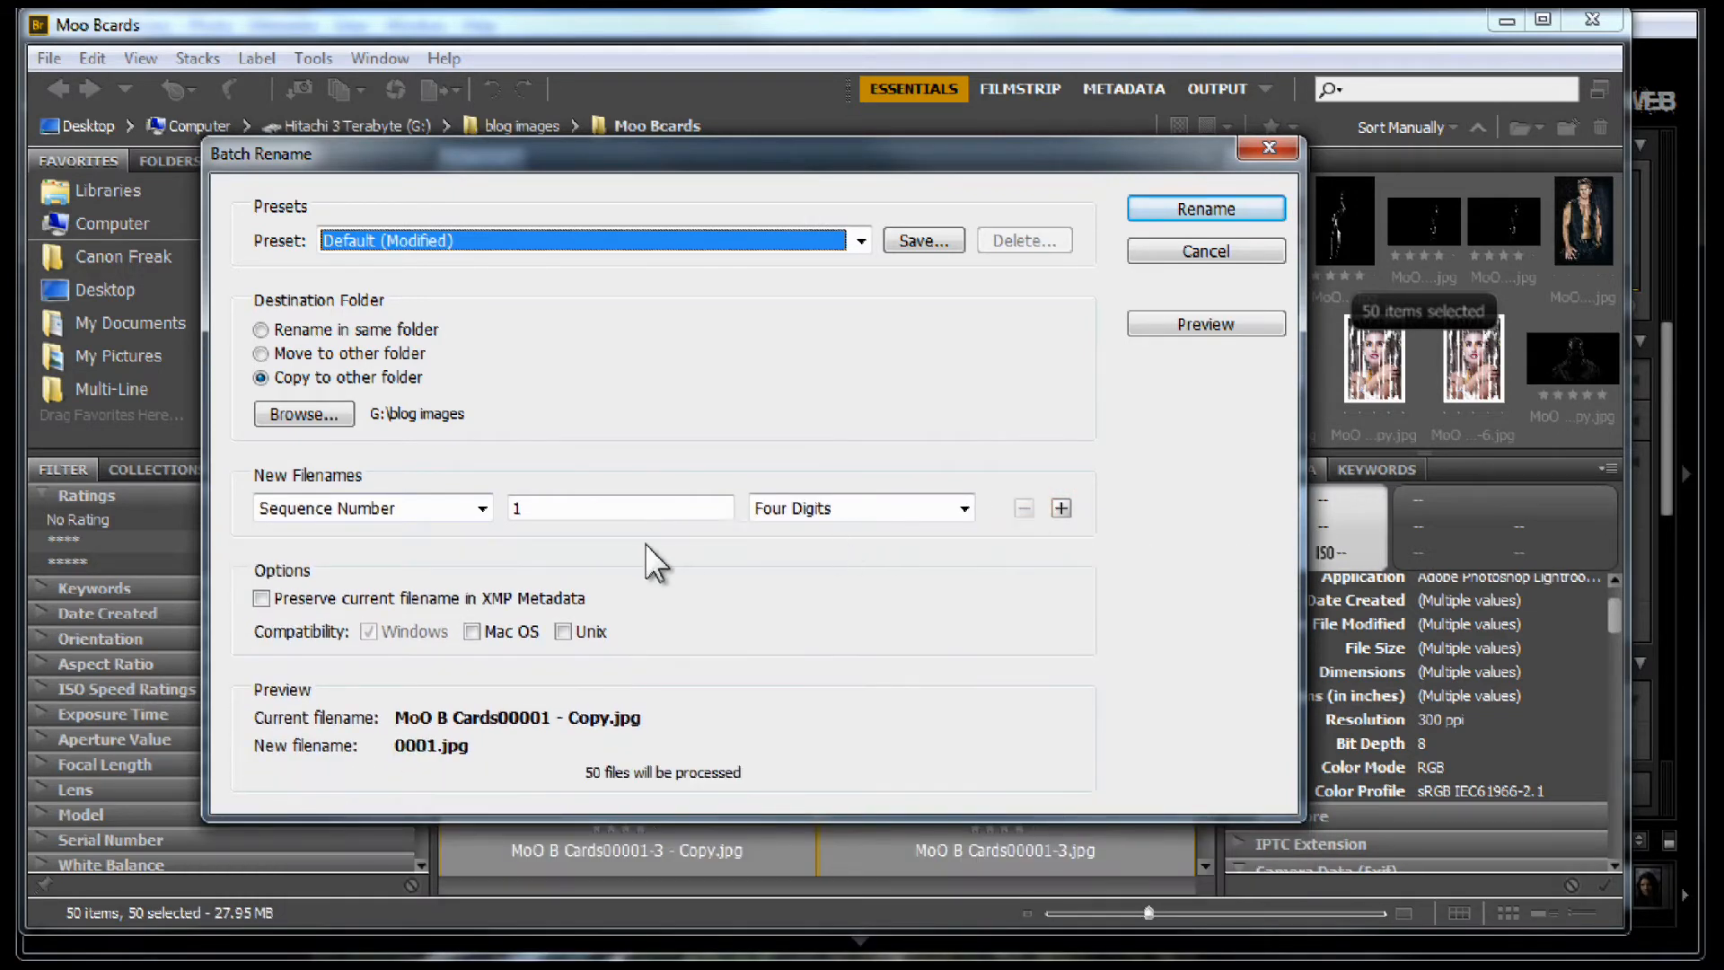
Step: Replace the Sequence Number filename element with a Text element reading "gPlus"
click(1061, 508)
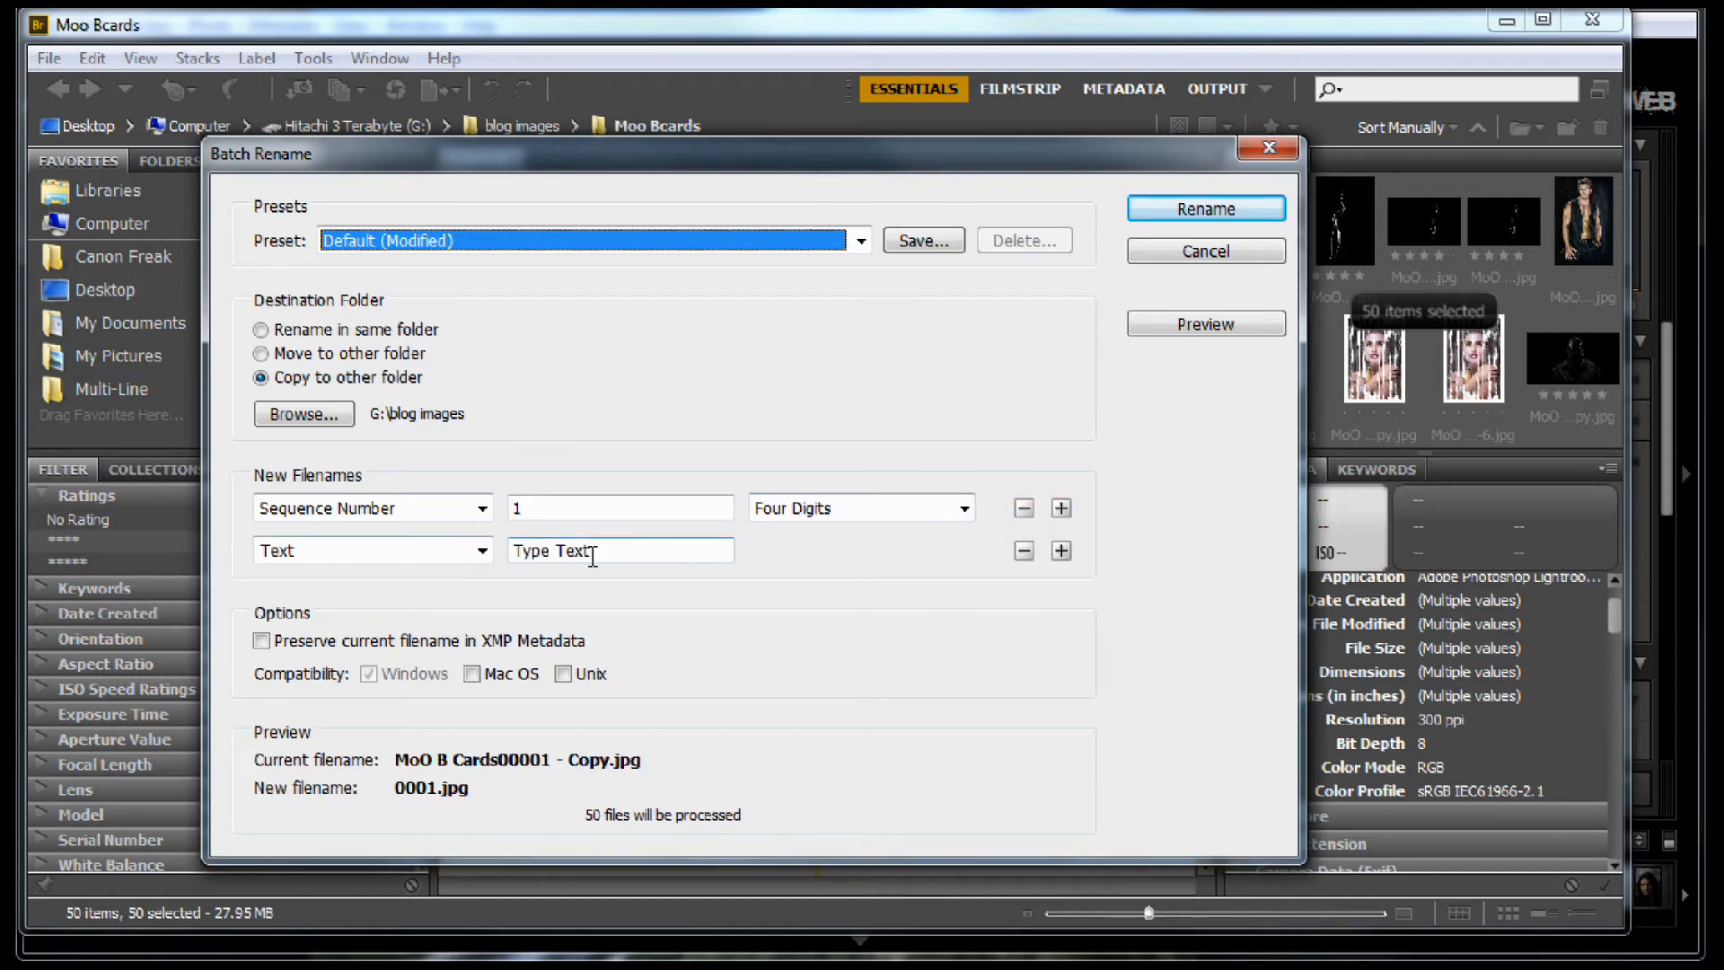
click(635, 550)
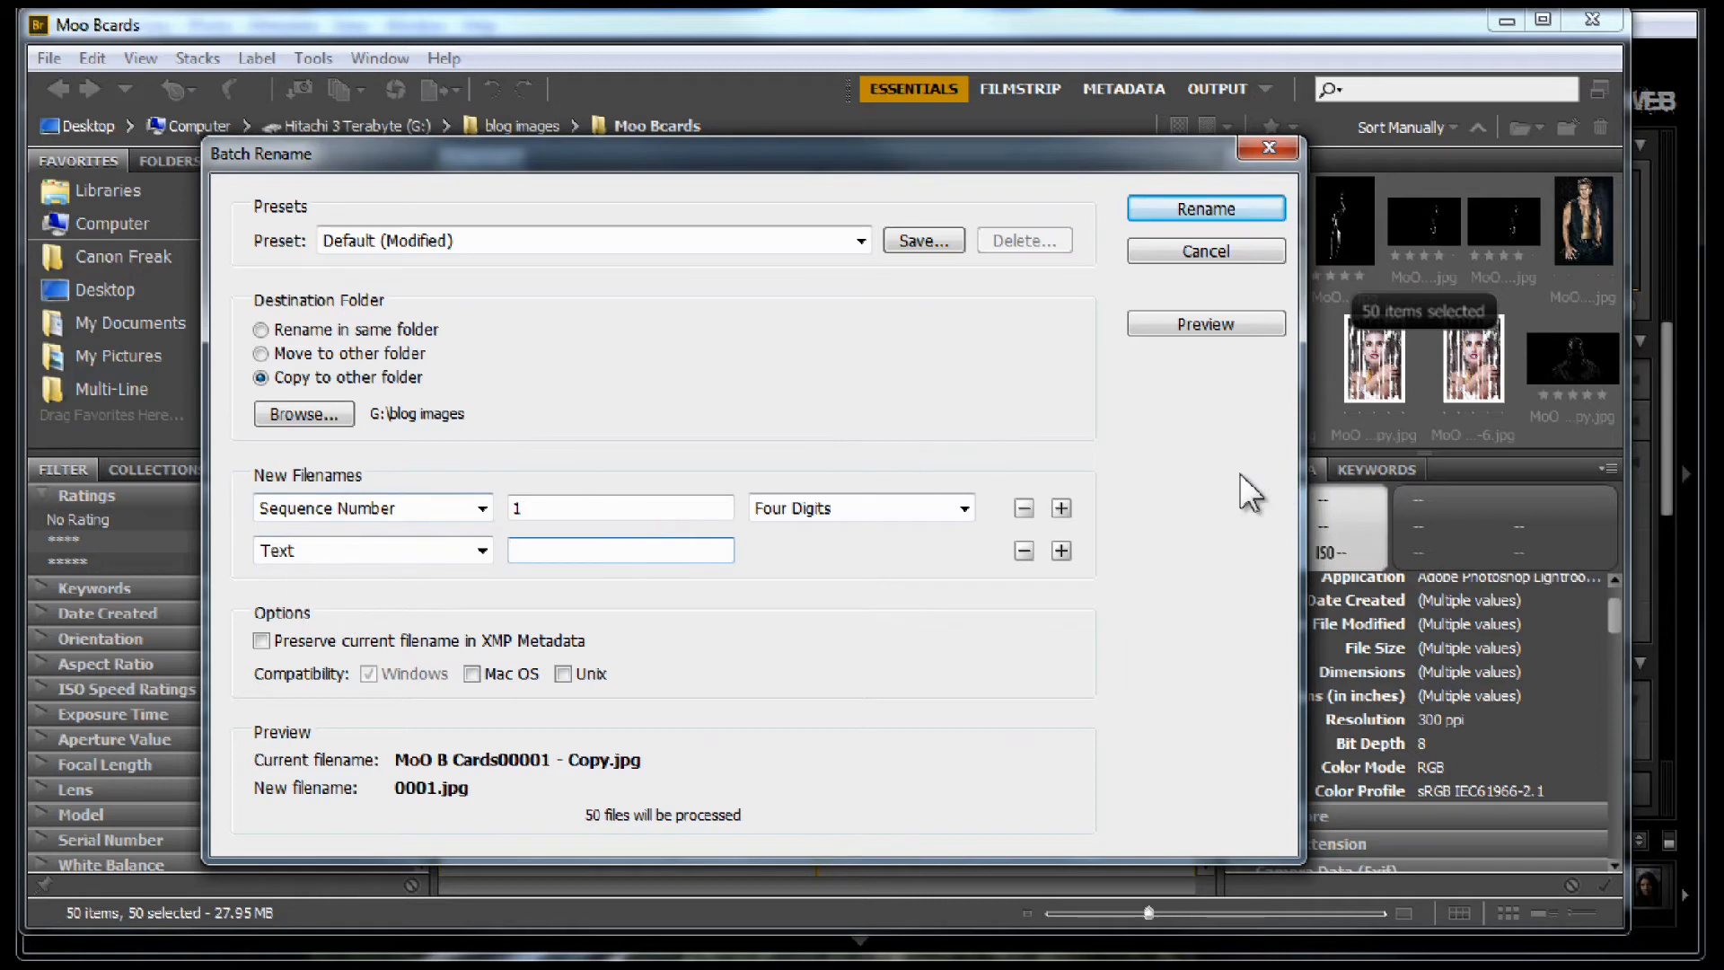
click(1024, 508)
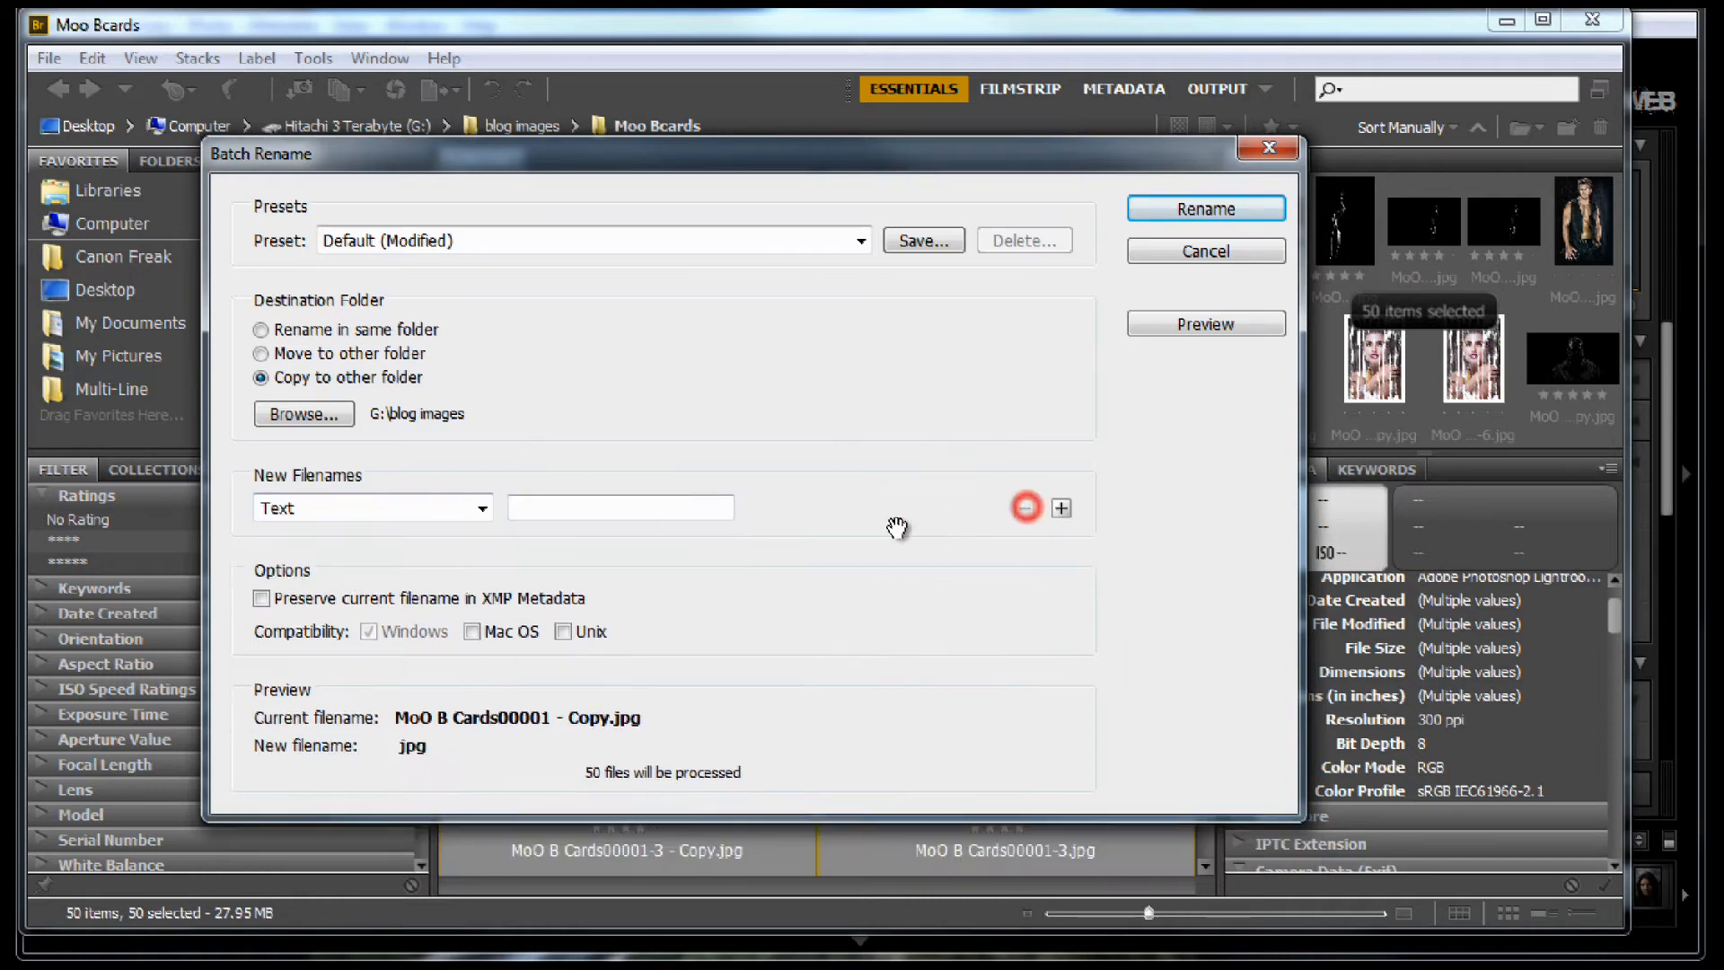
click(645, 515)
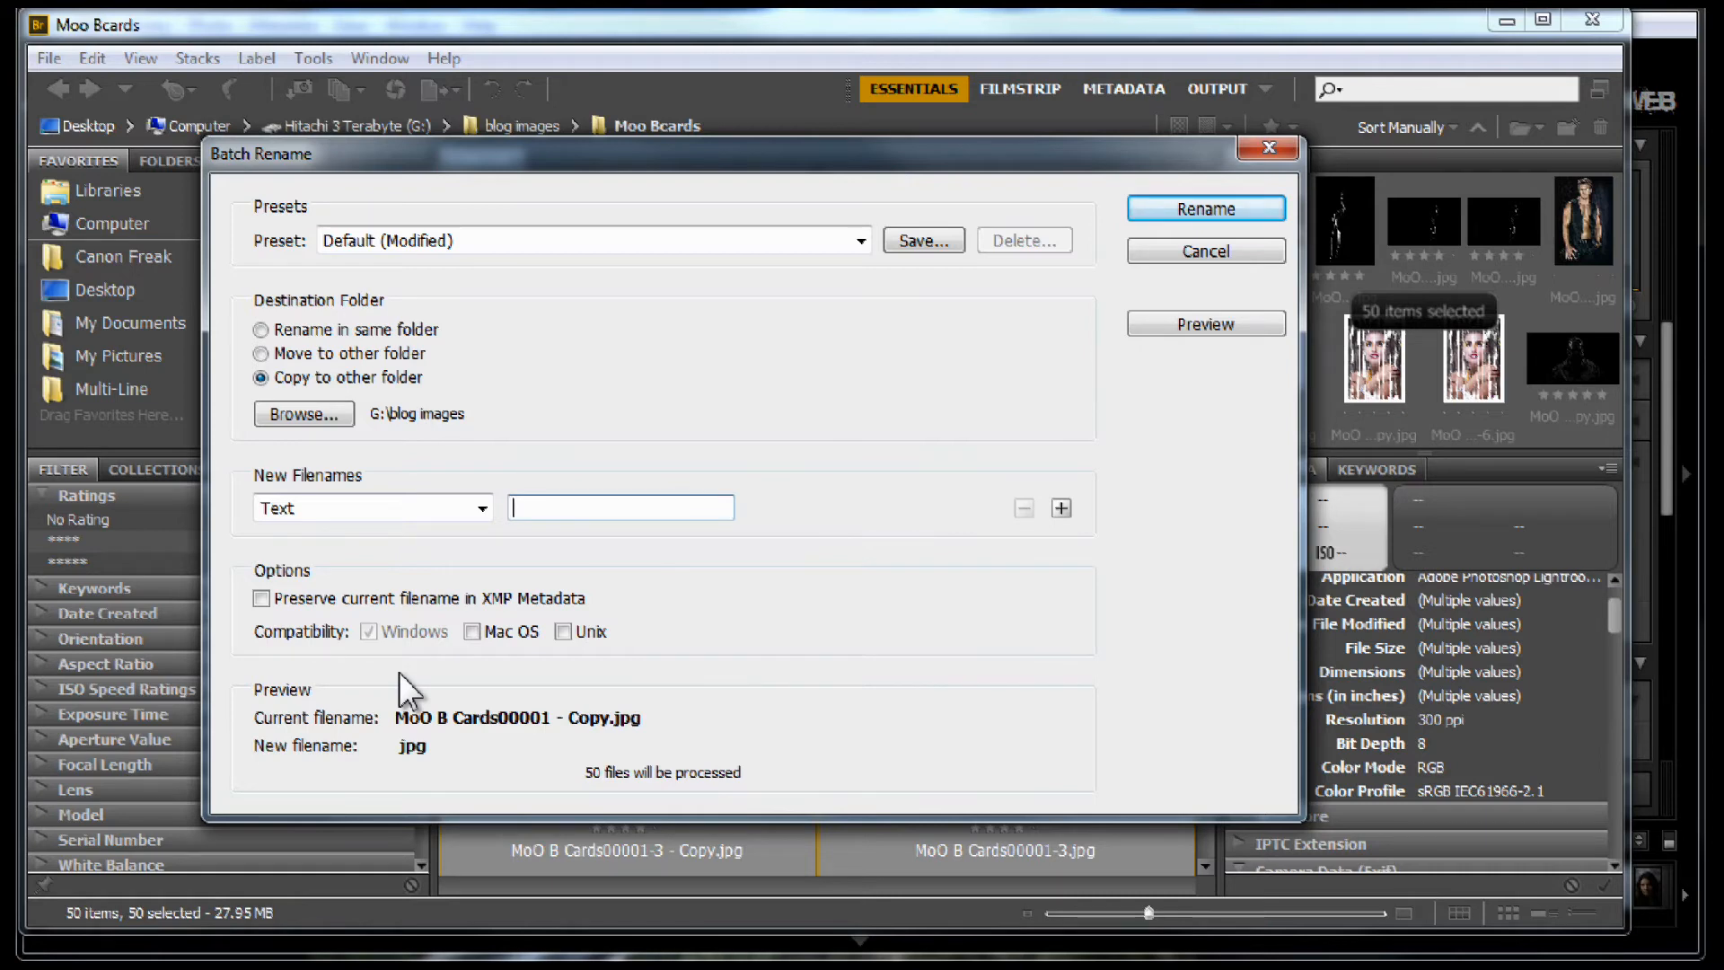
text(gPl)
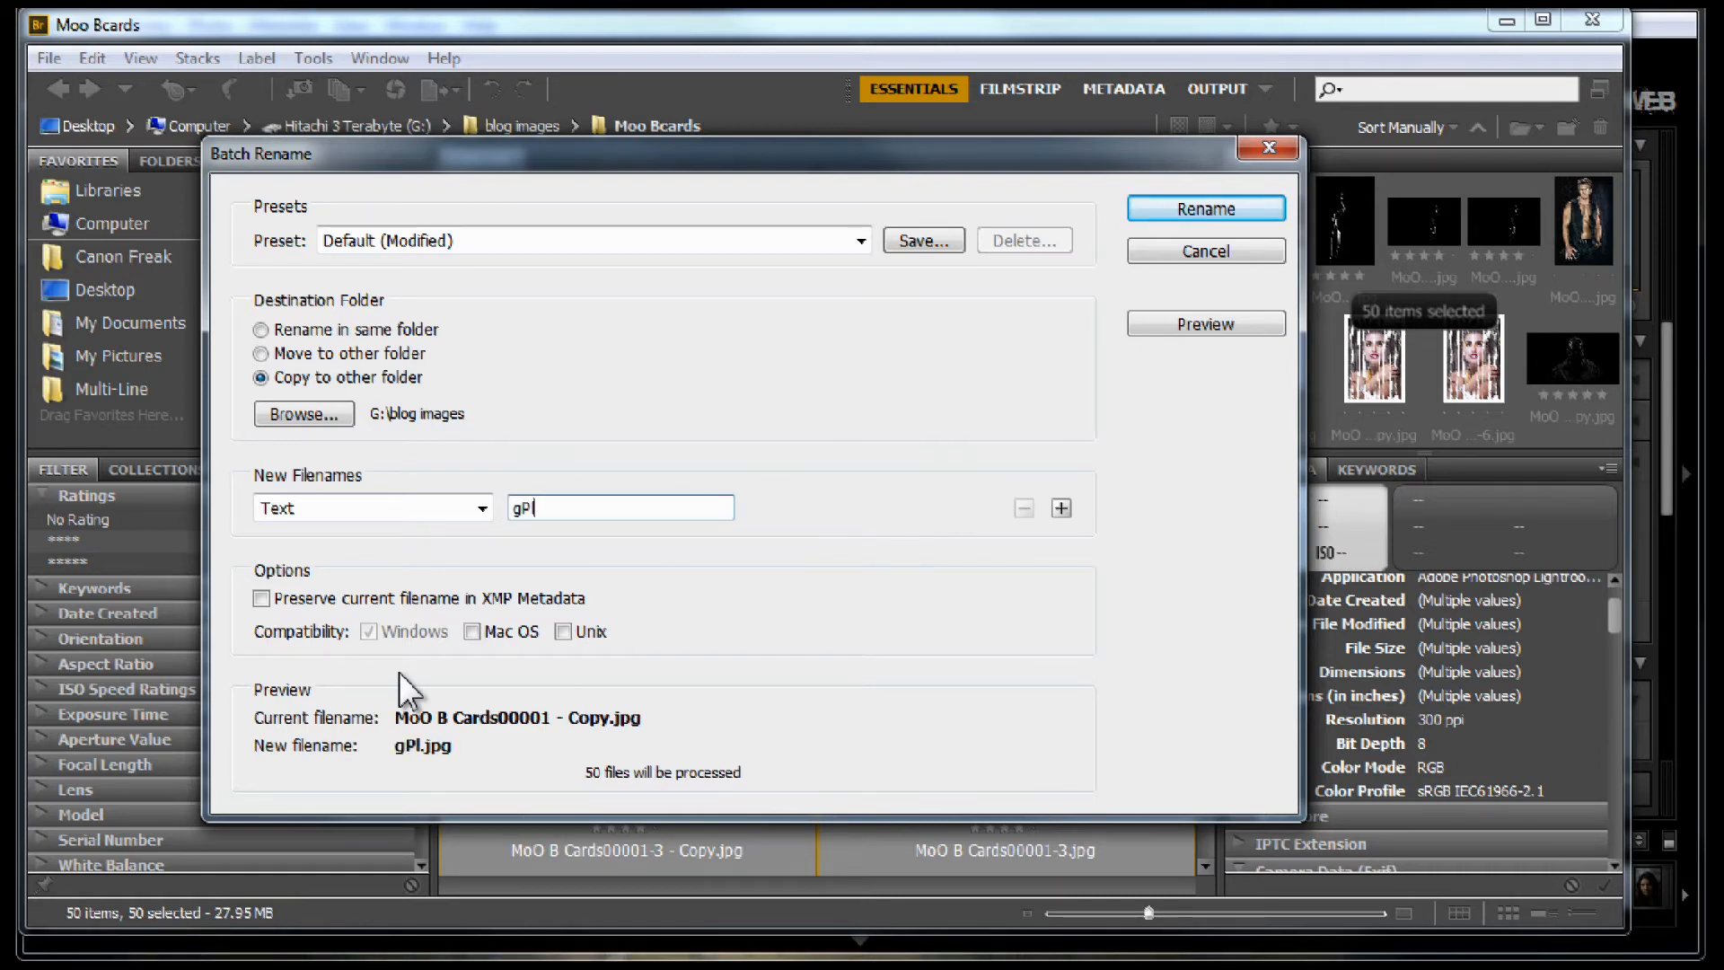
text(us)
Step: Add a second filename element after the gPlus text and make it a String Substitution
click(1063, 509)
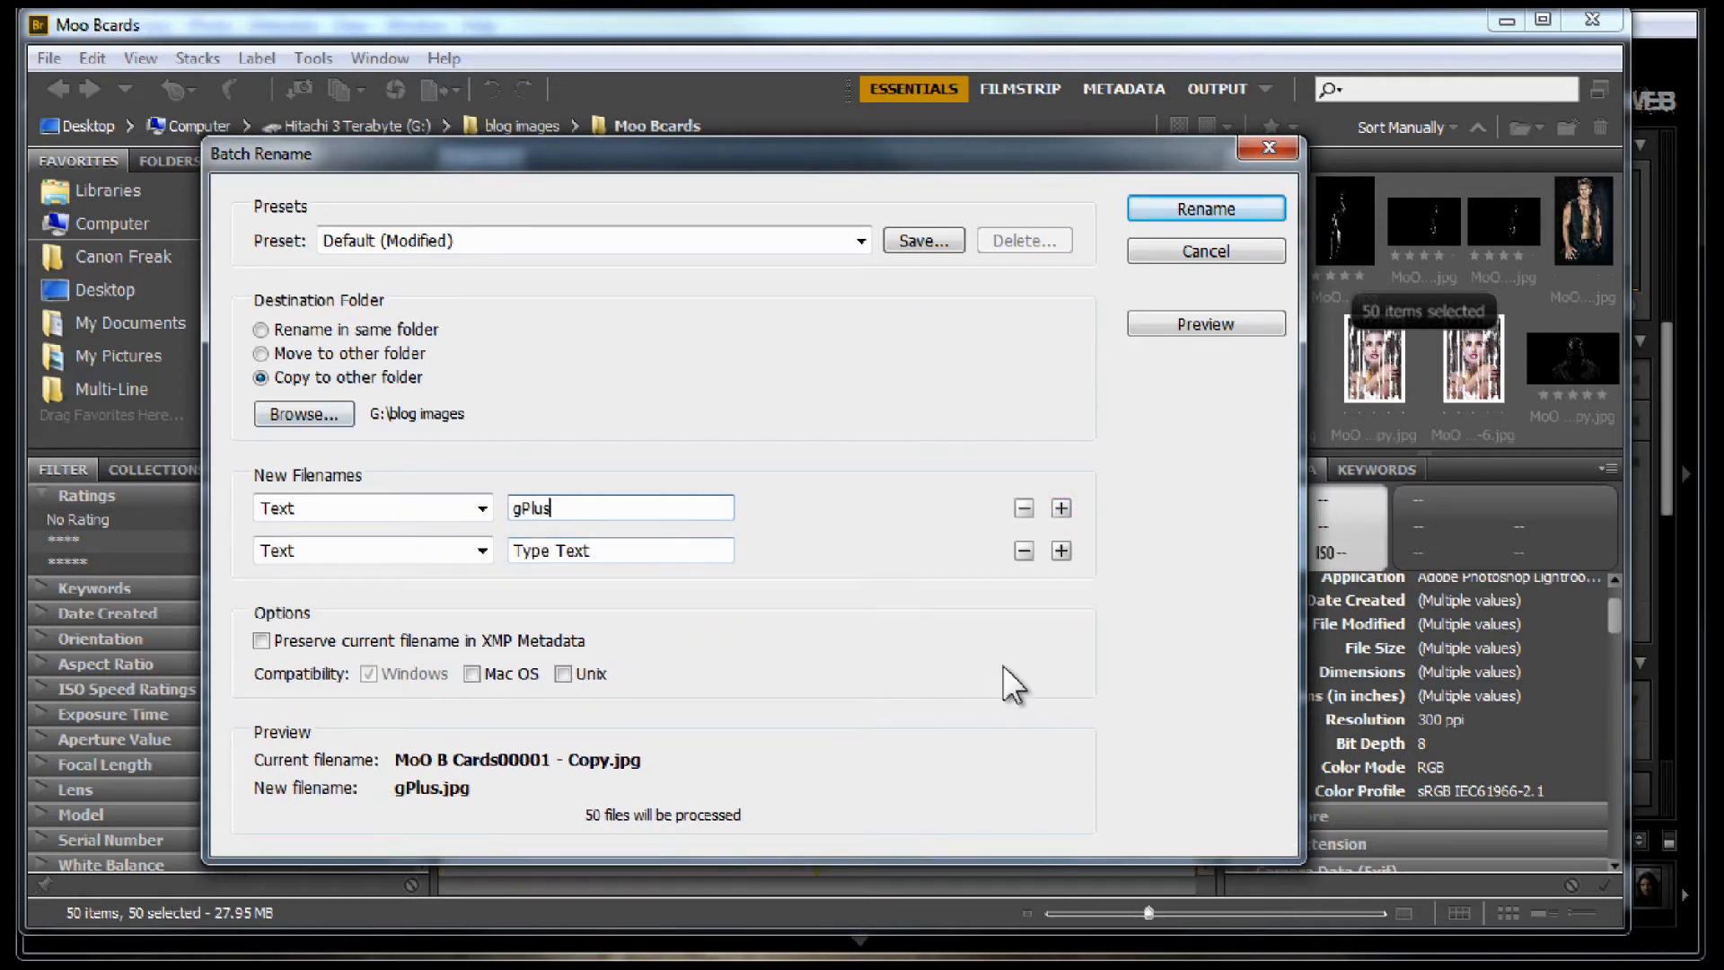
click(483, 553)
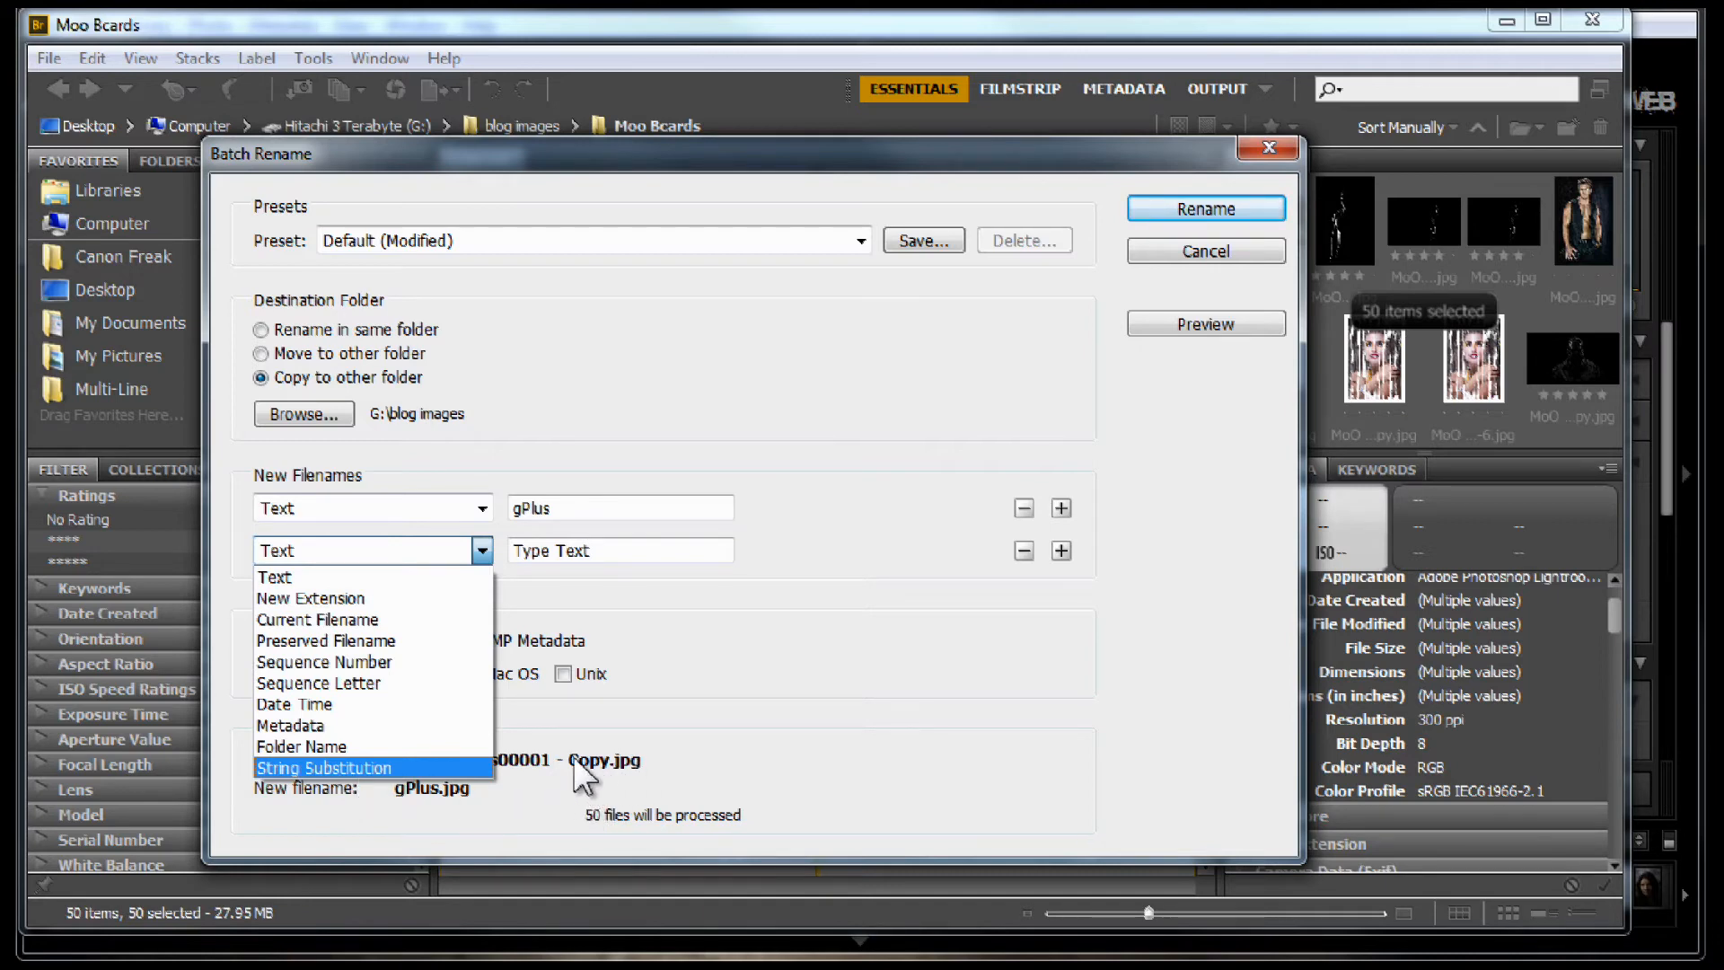
click(517, 765)
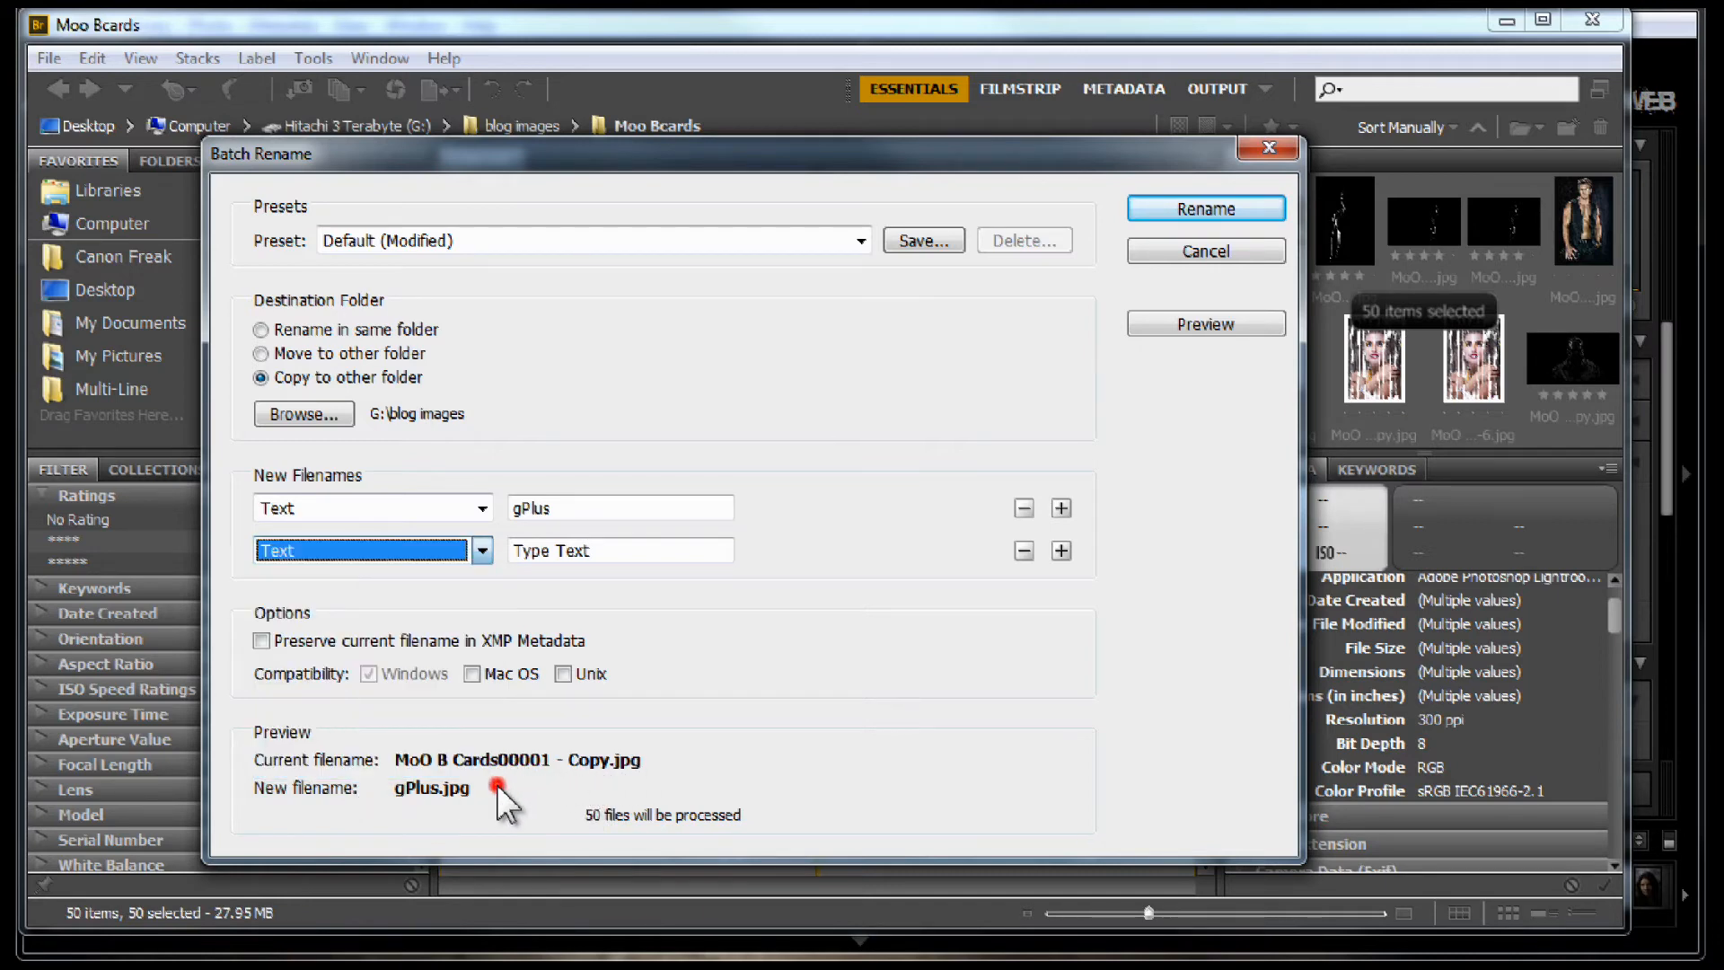
click(483, 553)
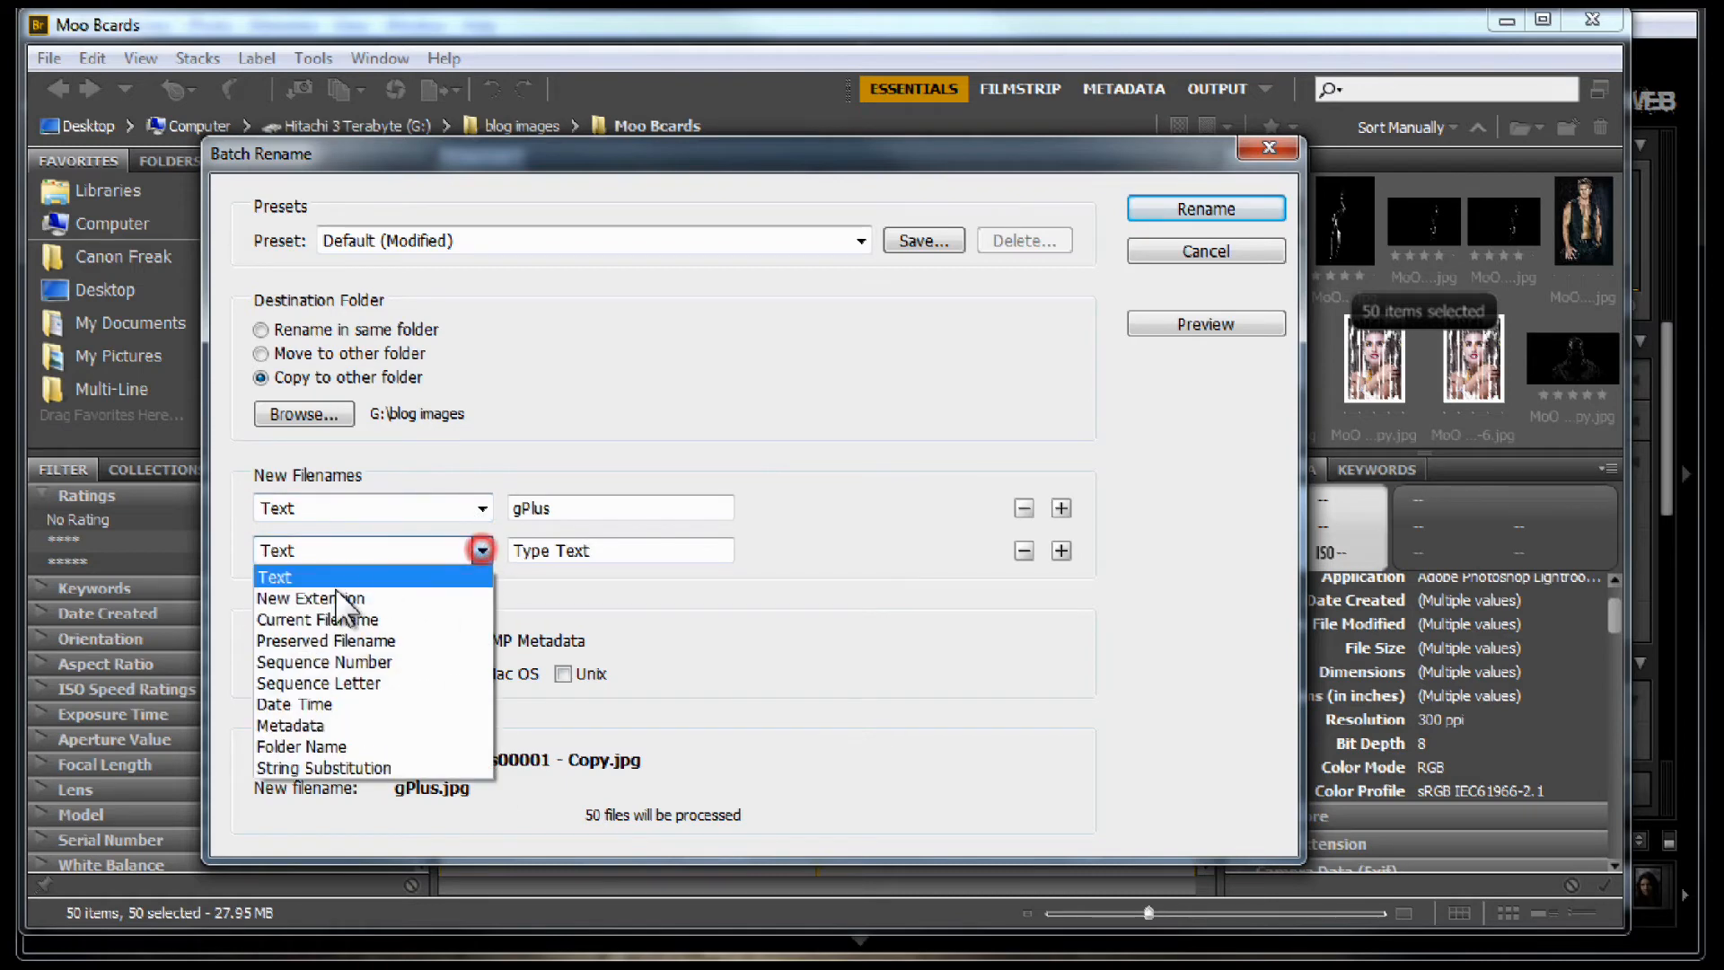
click(289, 766)
Step: Set the String Substitution to find "cards" and start entering its replacement text, and remove that filename element
click(381, 588)
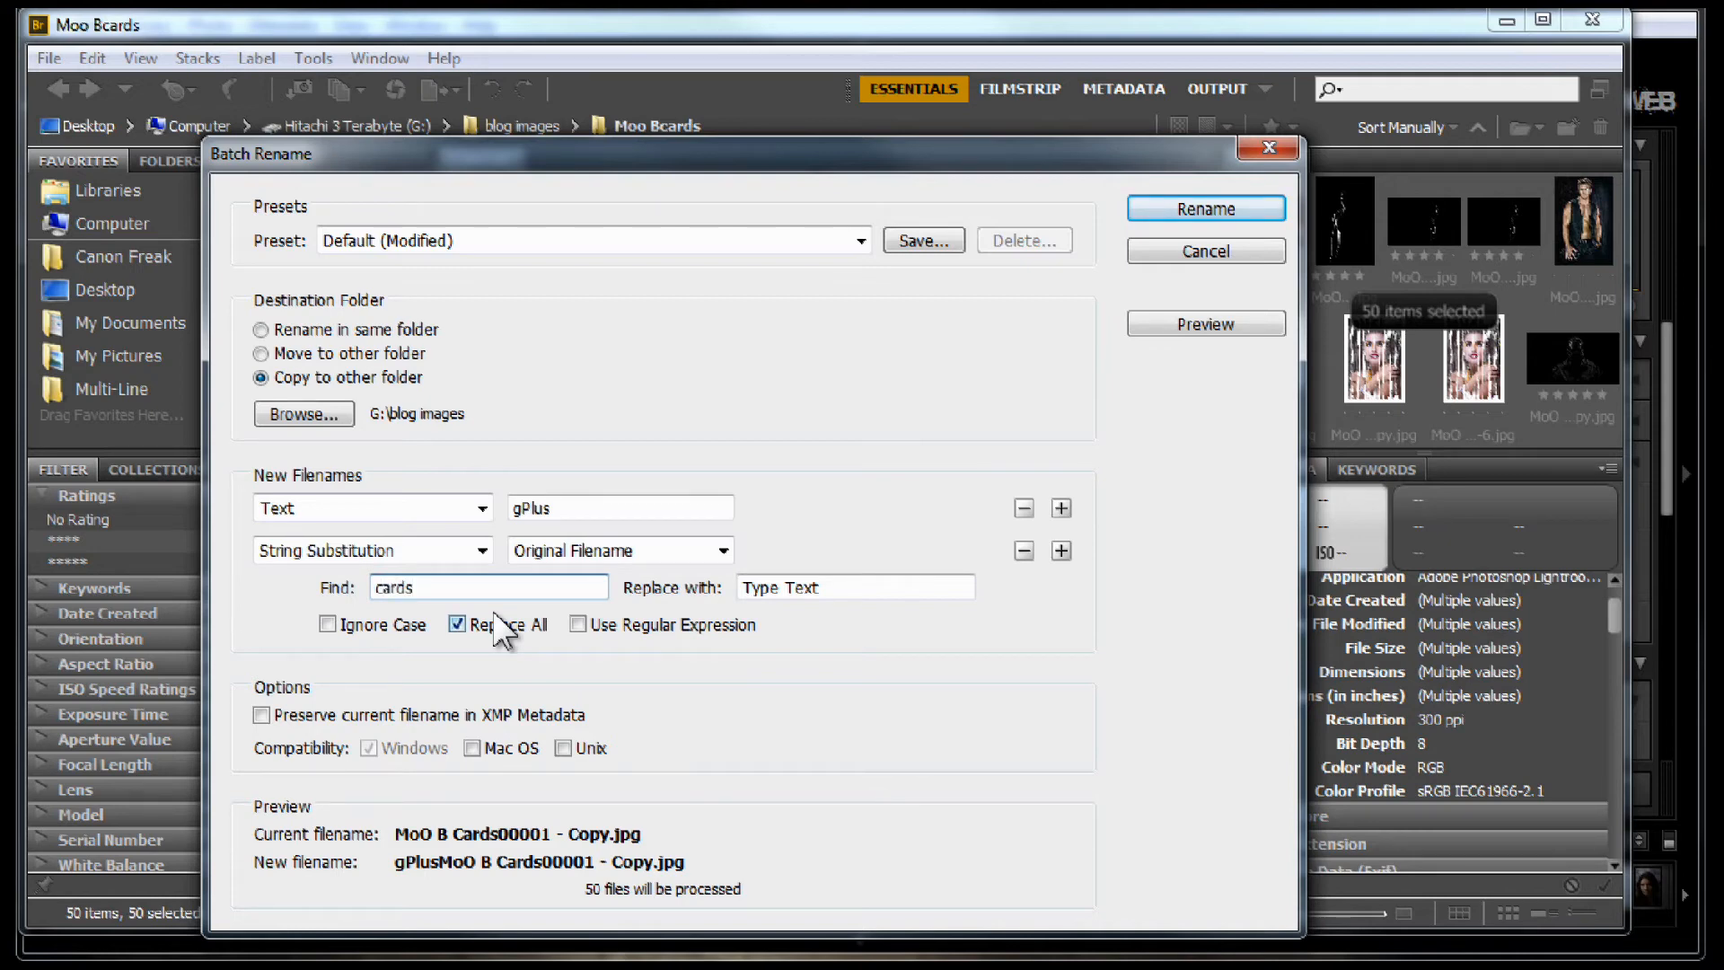
click(839, 589)
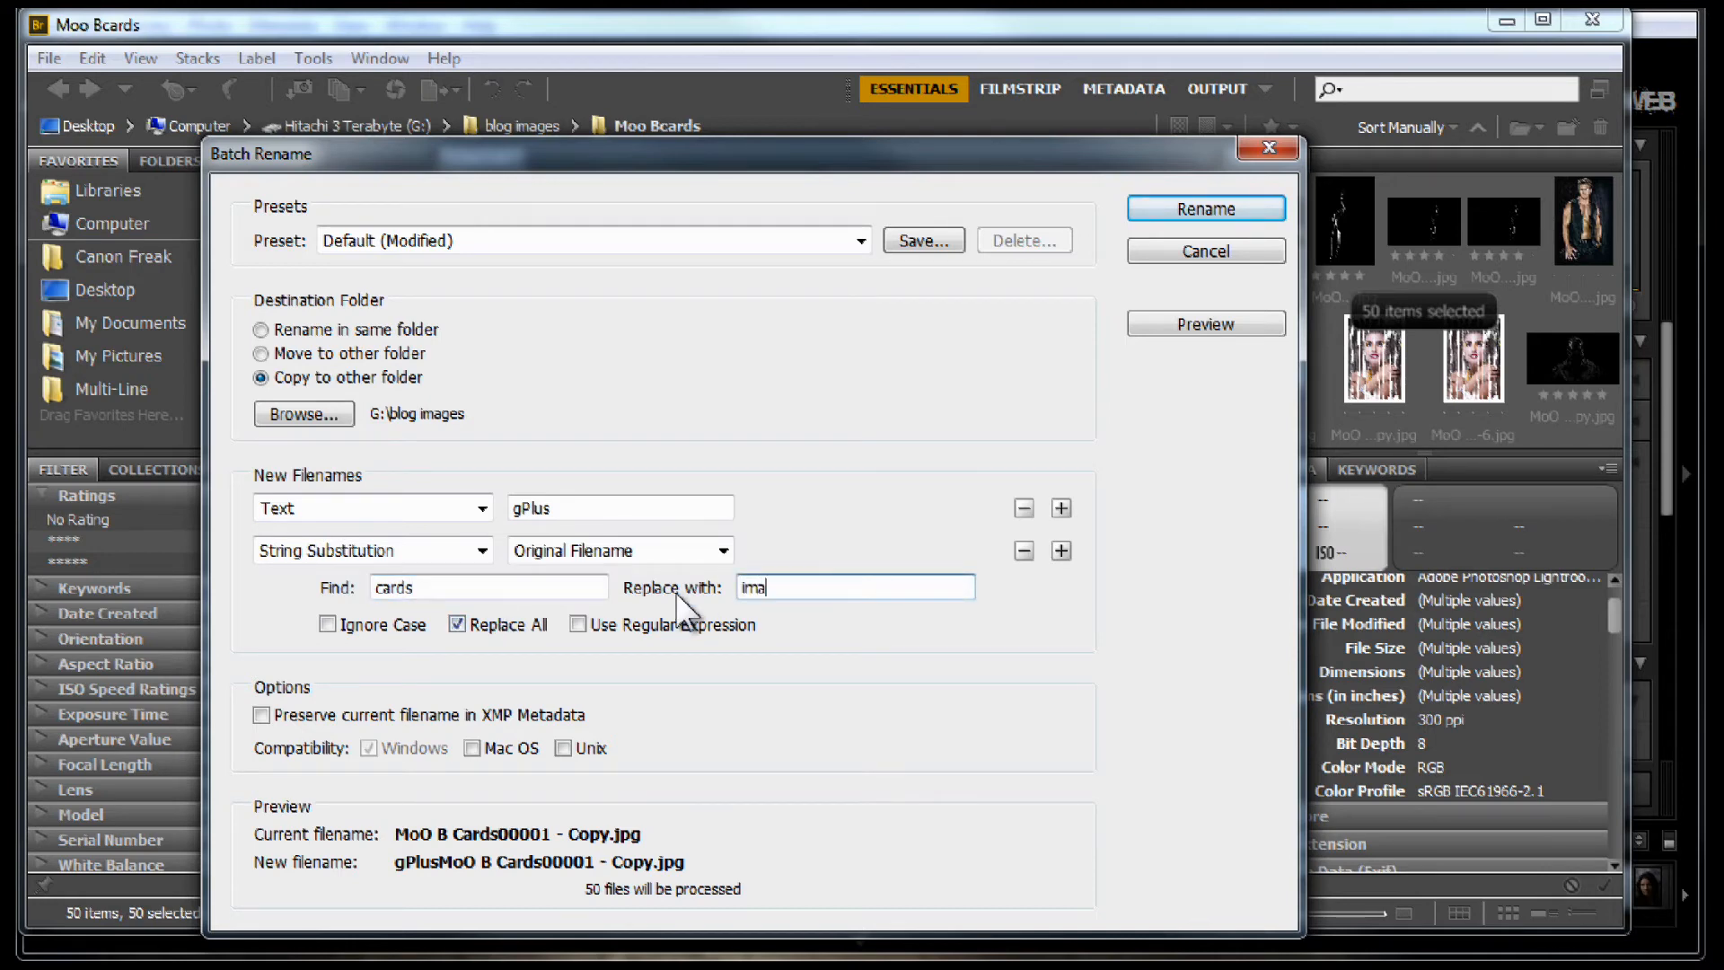
click(873, 602)
click(1023, 551)
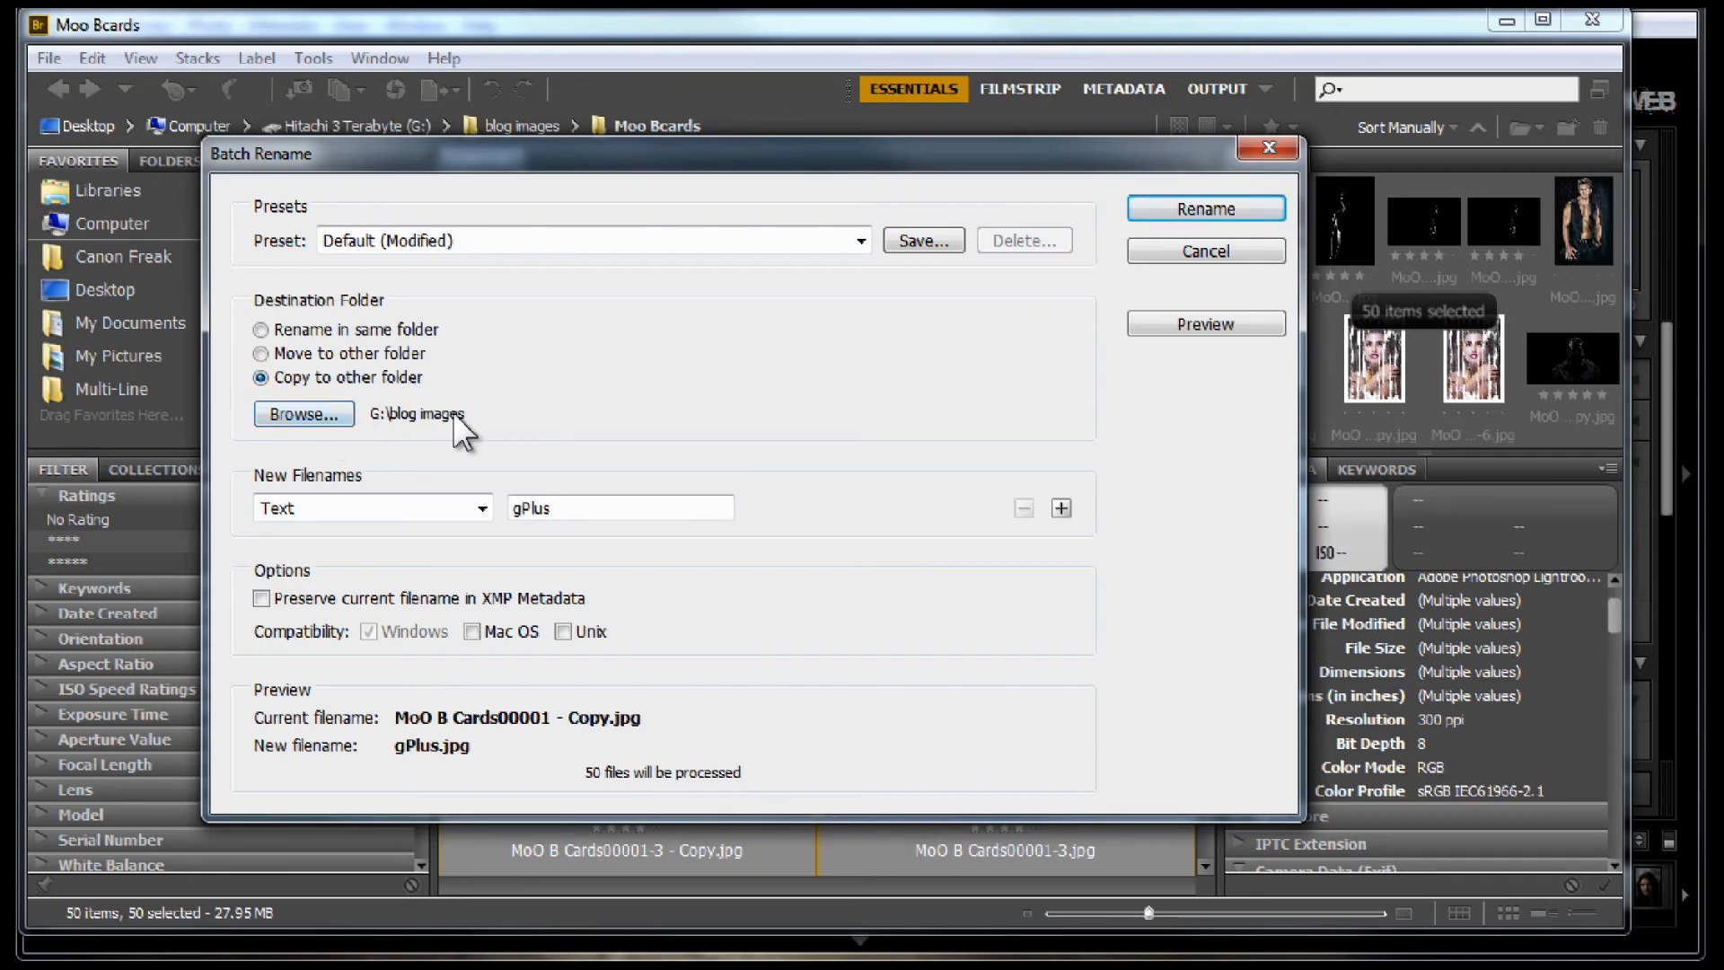
Step: Set the destination to Rename in same folder, run the batch rename, and look through the renamed images
click(259, 329)
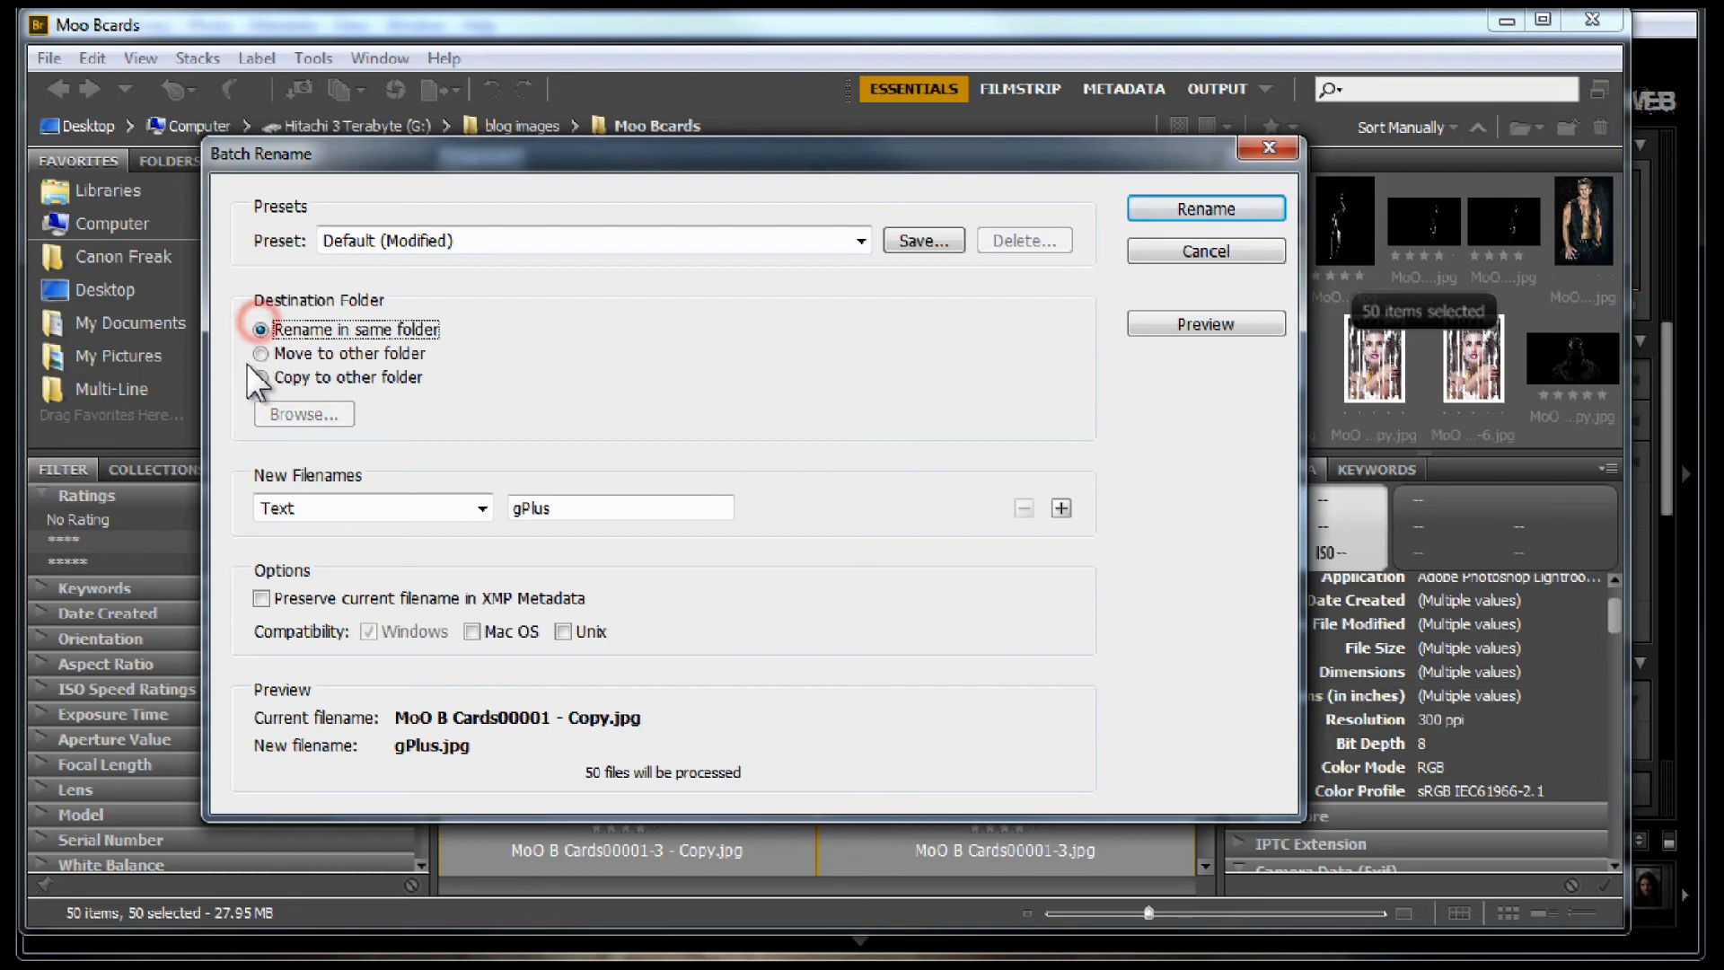
click(259, 353)
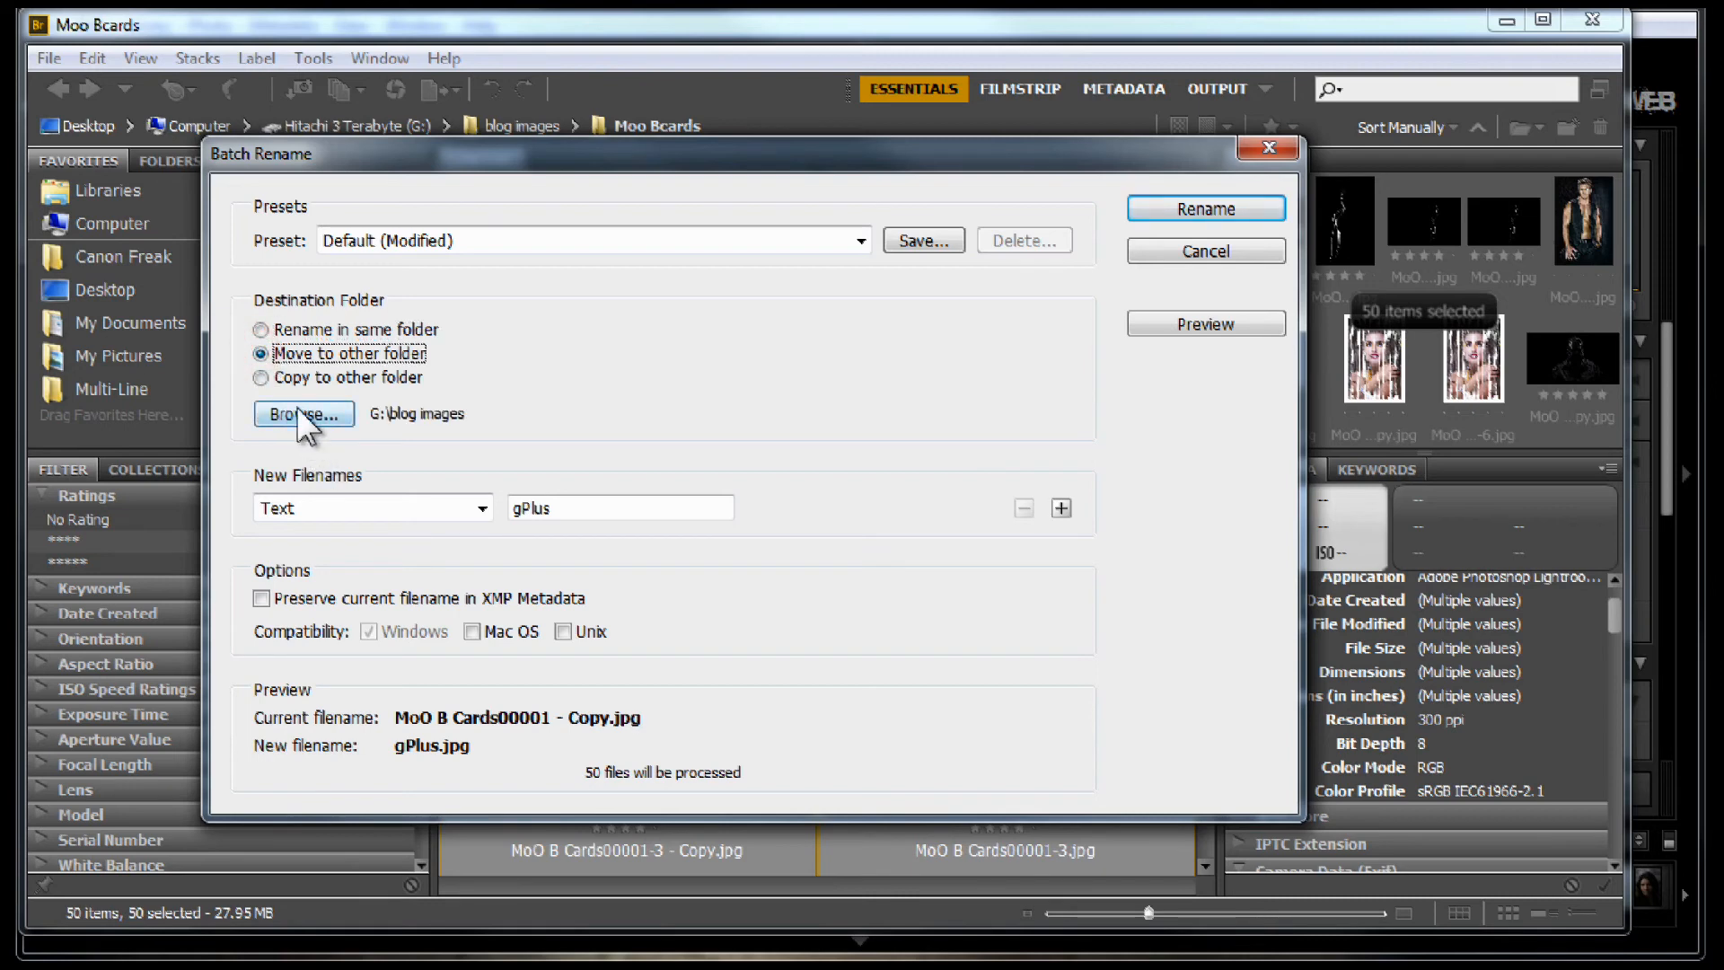
click(260, 329)
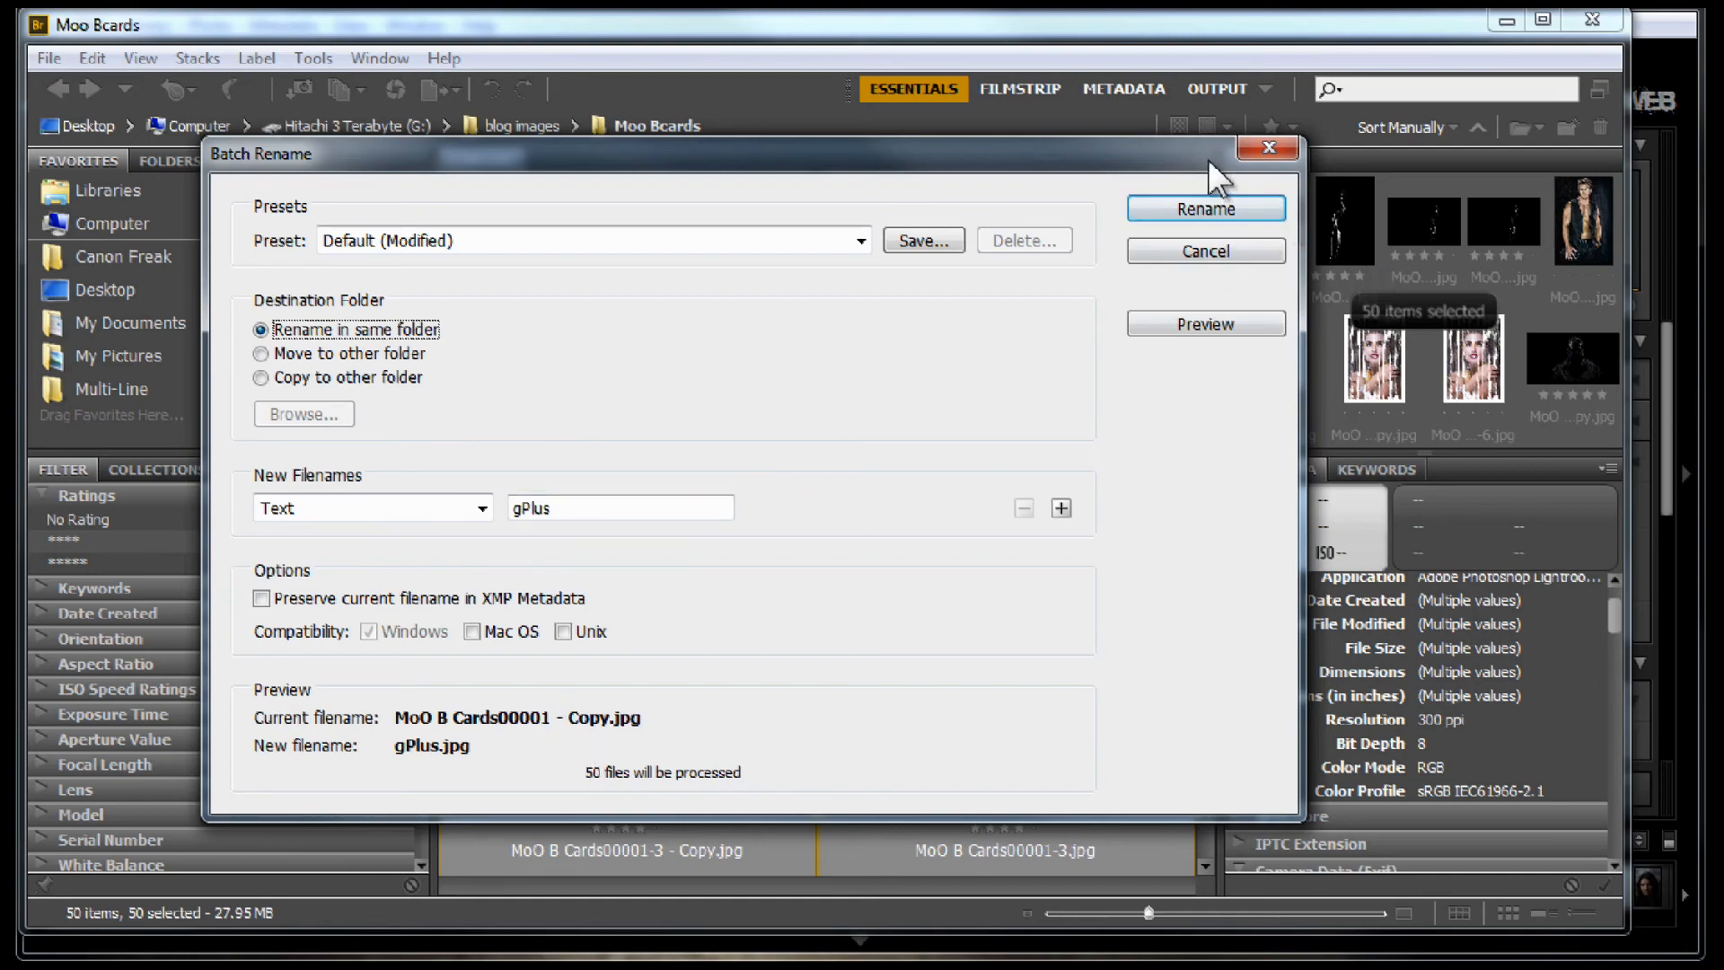
click(1137, 217)
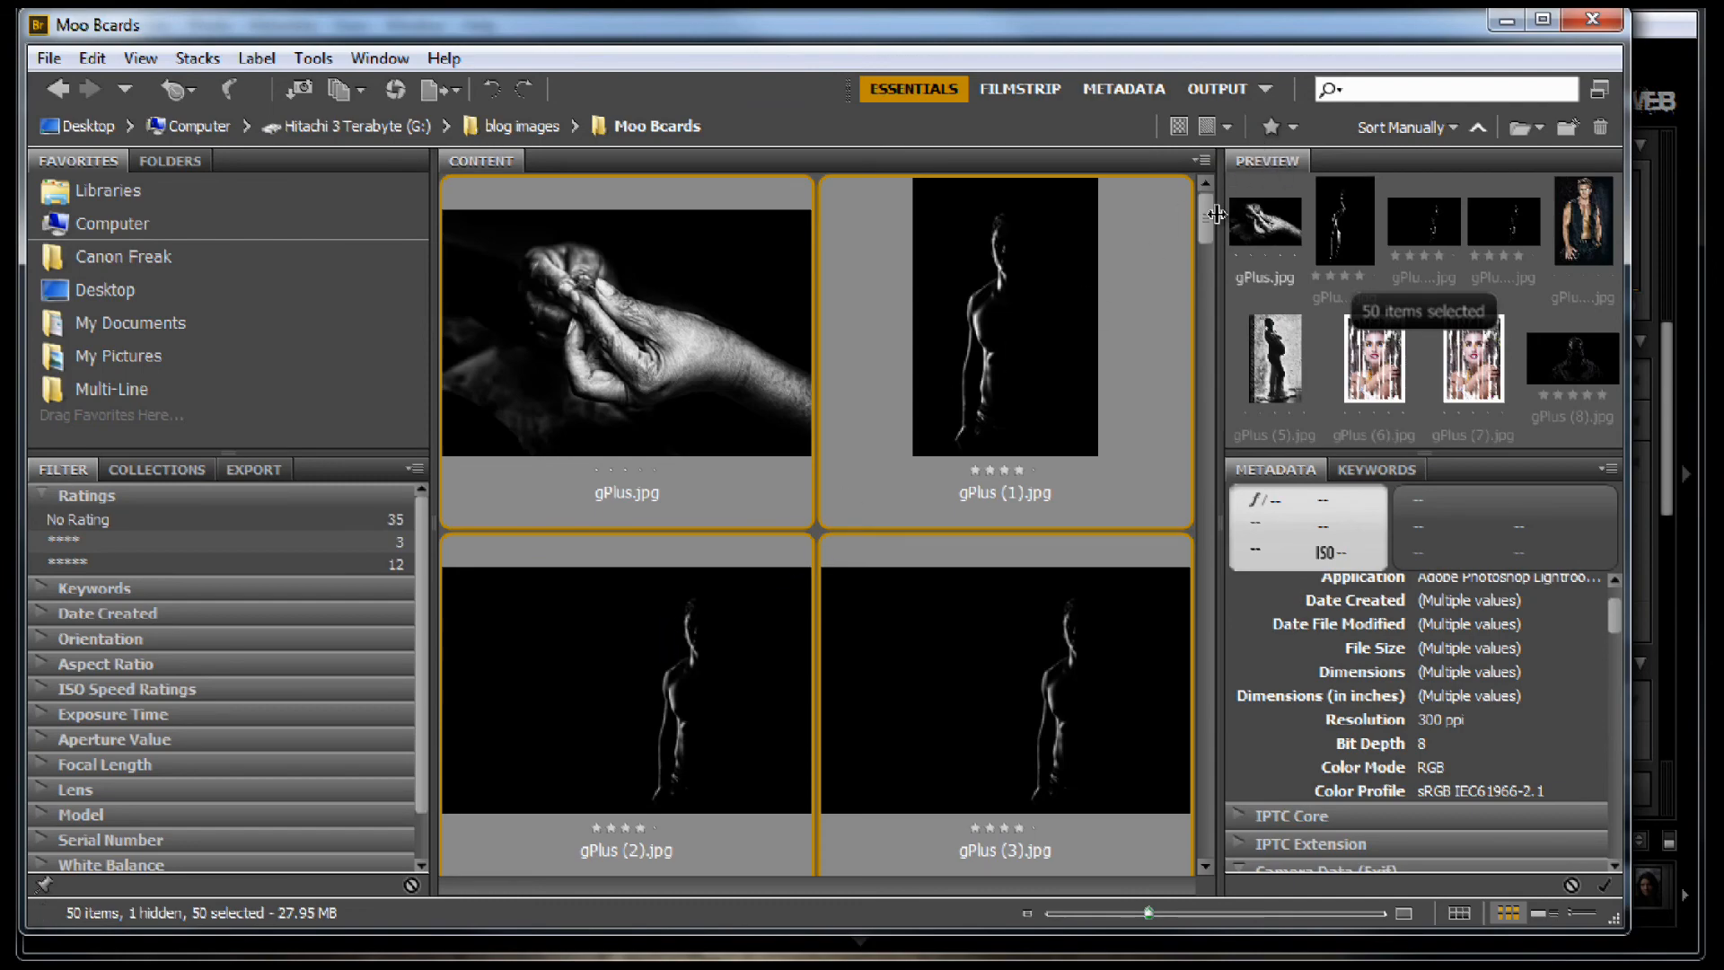
drag(1203, 214, 1188, 720)
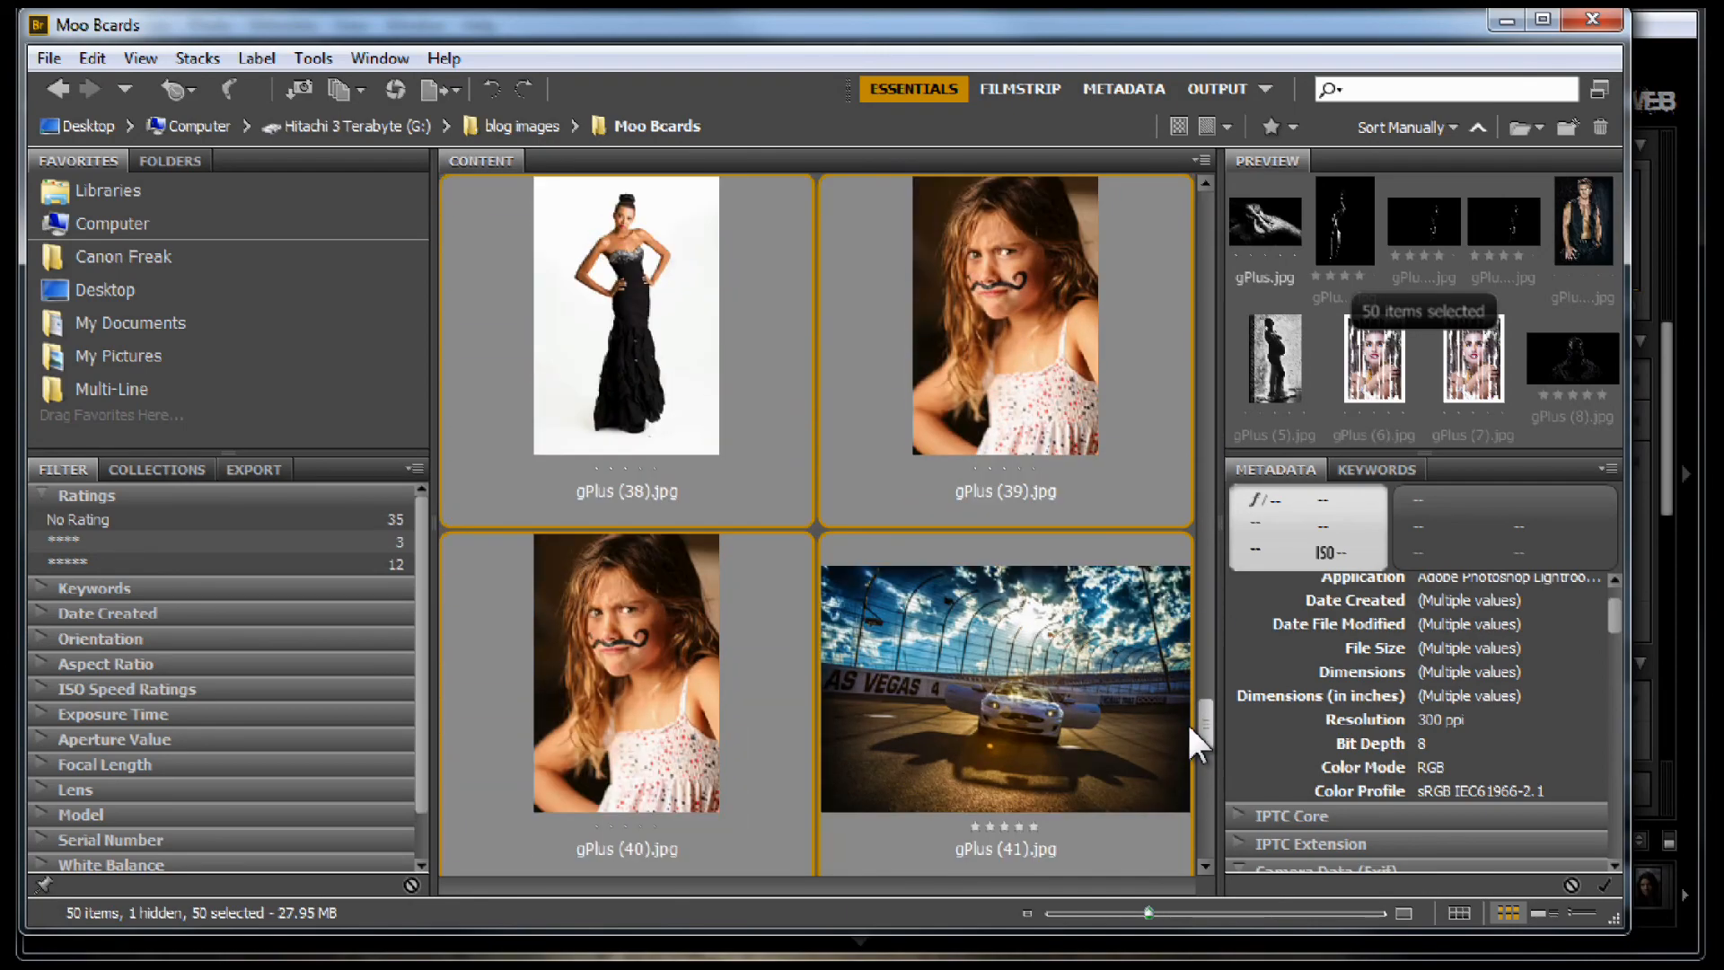